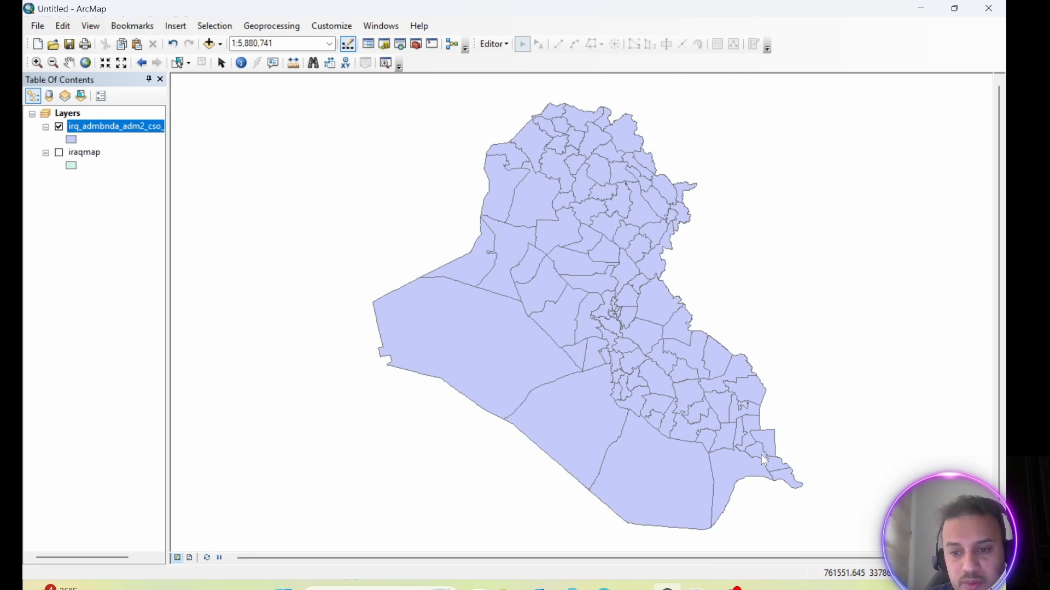
Open the attribute table of the irq_admbnda_adm2_cso_20190603 layer and move it clear of the southern districts on the map.
right_click(103, 125)
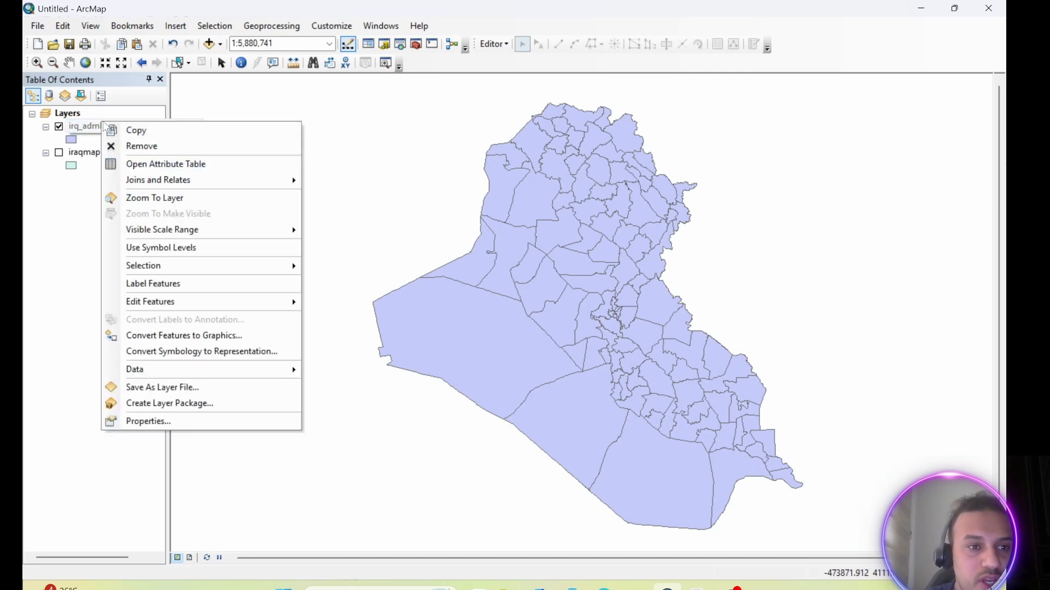
left_click(157, 165)
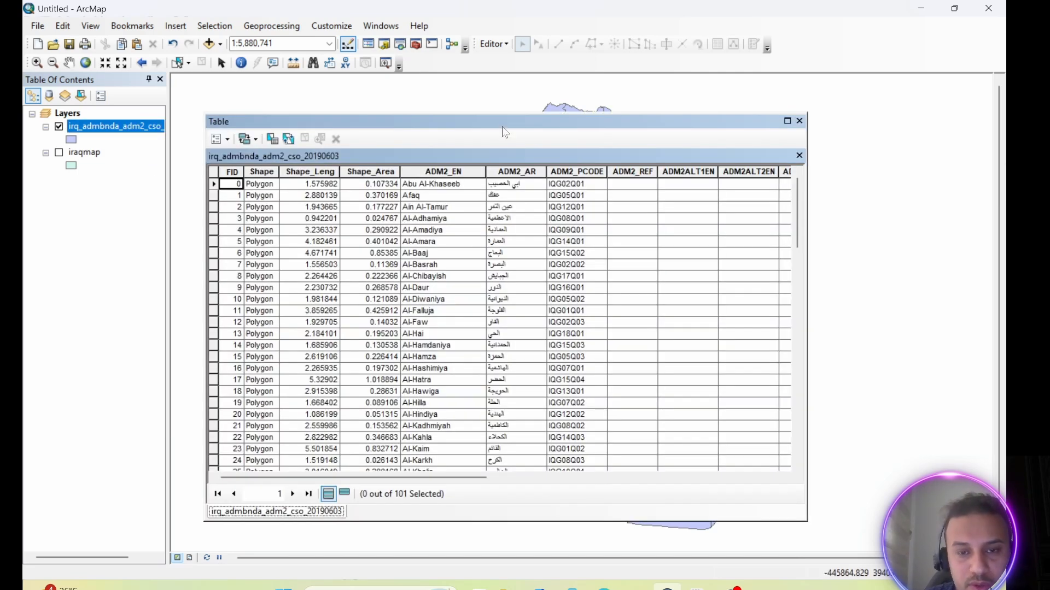
left_click_drag(502, 126, 562, 116)
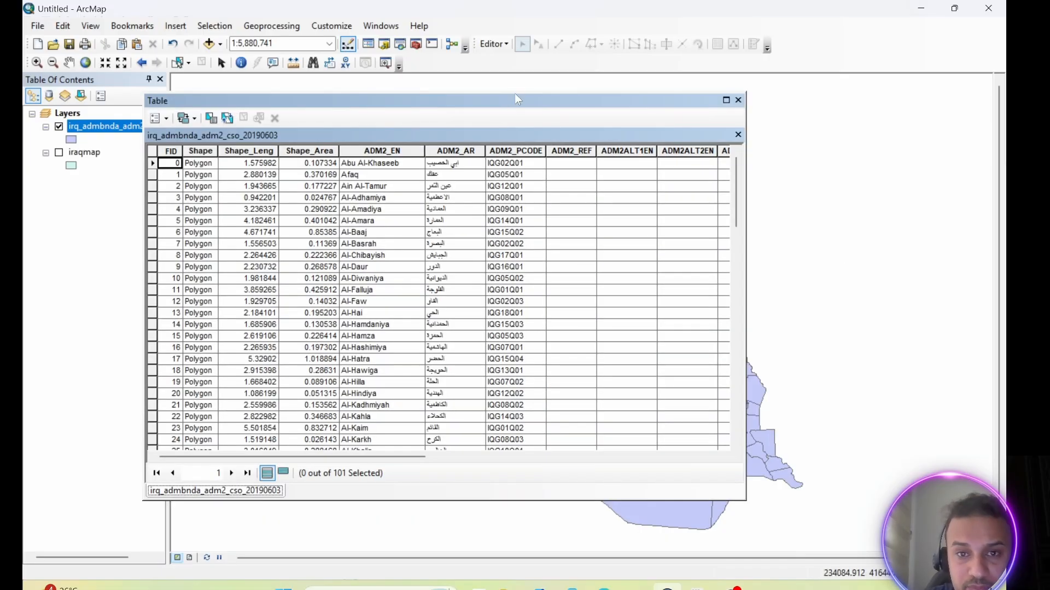
left_click_drag(510, 96, 444, 90)
Select the Abu Al-Khaseeb record and the Al-Faw record in turn to locate them on the map, and examine the remaining attribute columns.
left_click(86, 158)
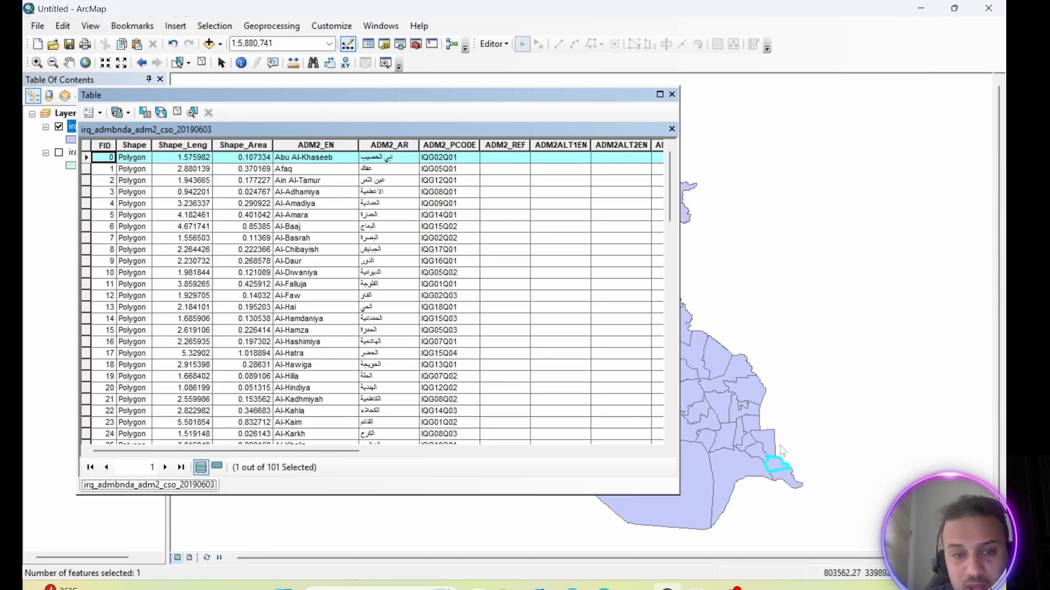
scroll(292, 295, "down", 2)
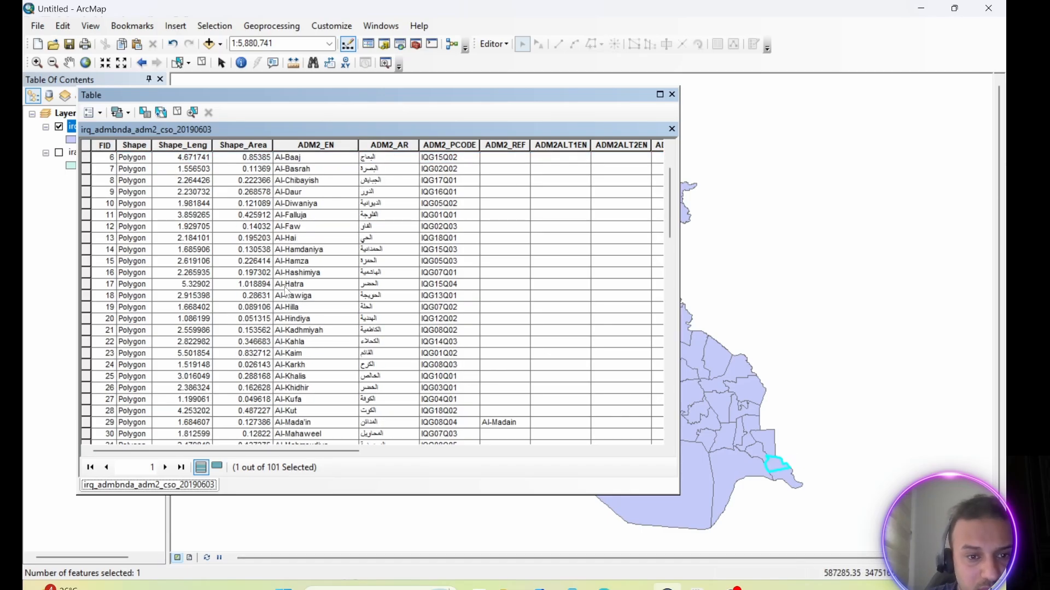
left_click(86, 227)
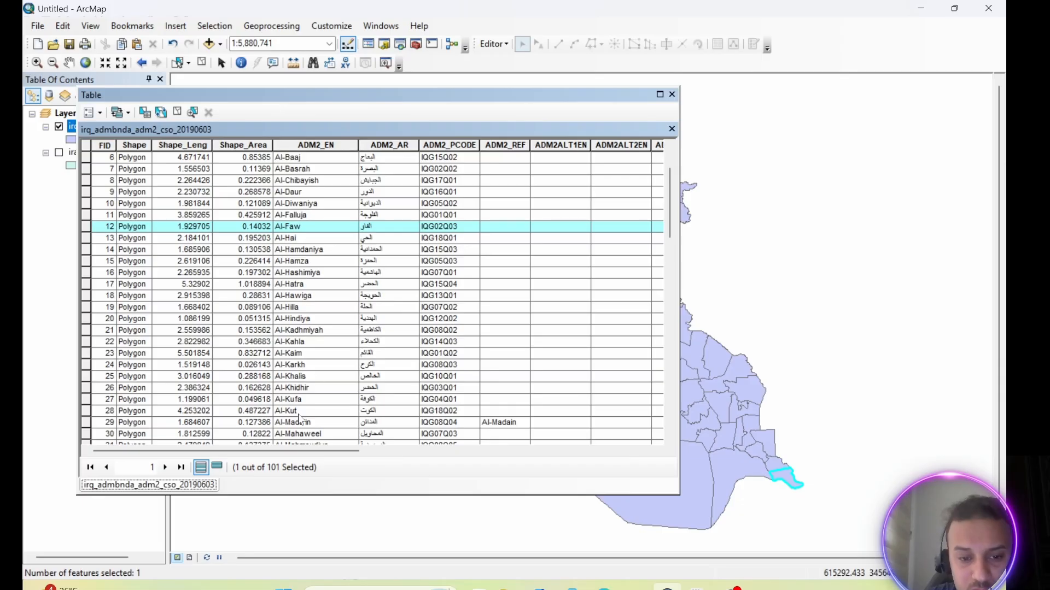
left_click_drag(284, 456, 585, 469)
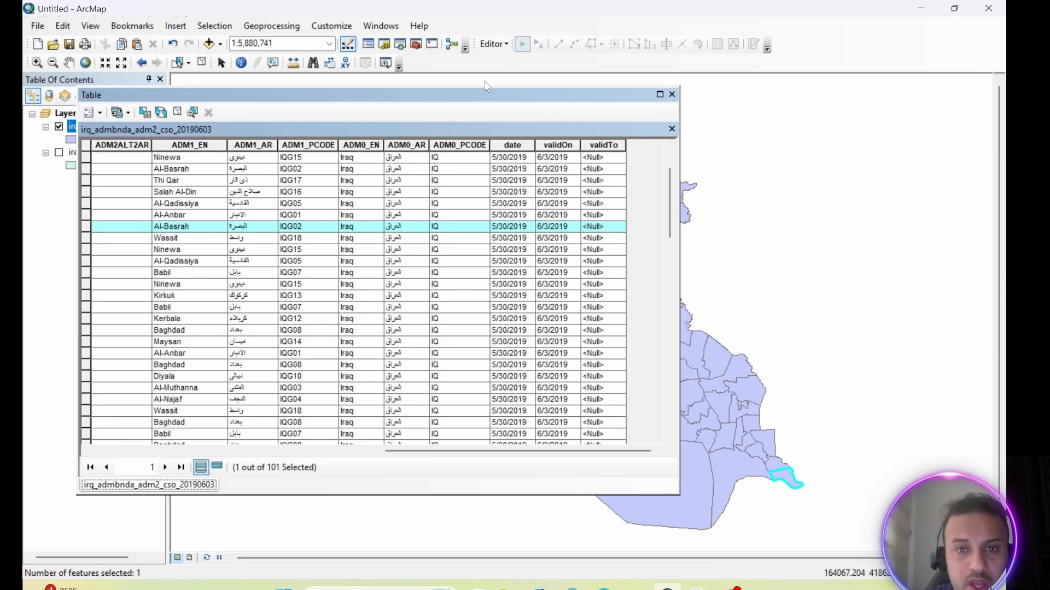
Add a Text field named province with a length of 50 to the district attribute table.
left_click_drag(481, 95, 587, 94)
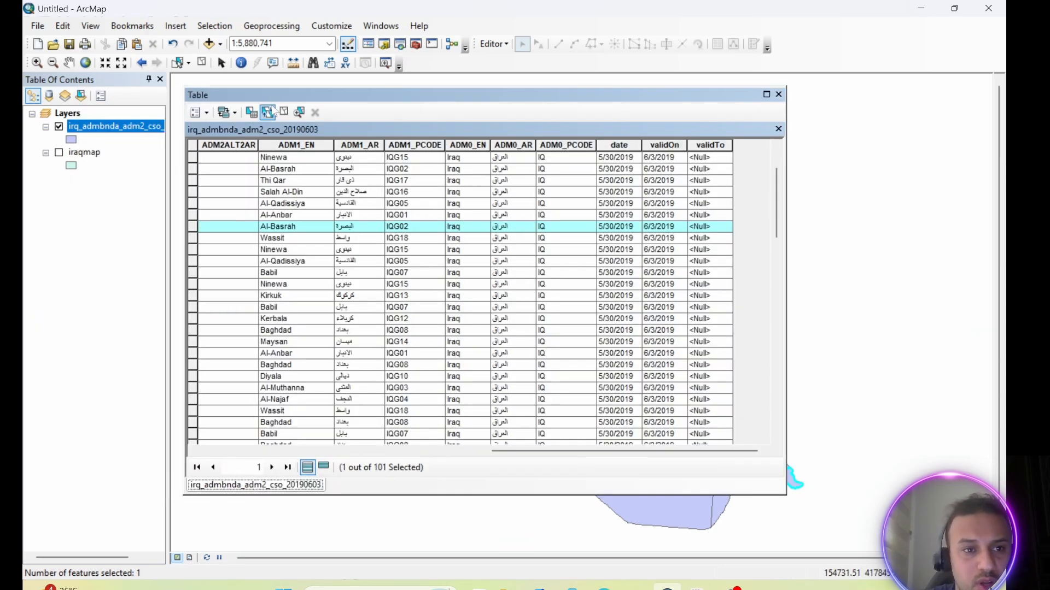
left_click(202, 112)
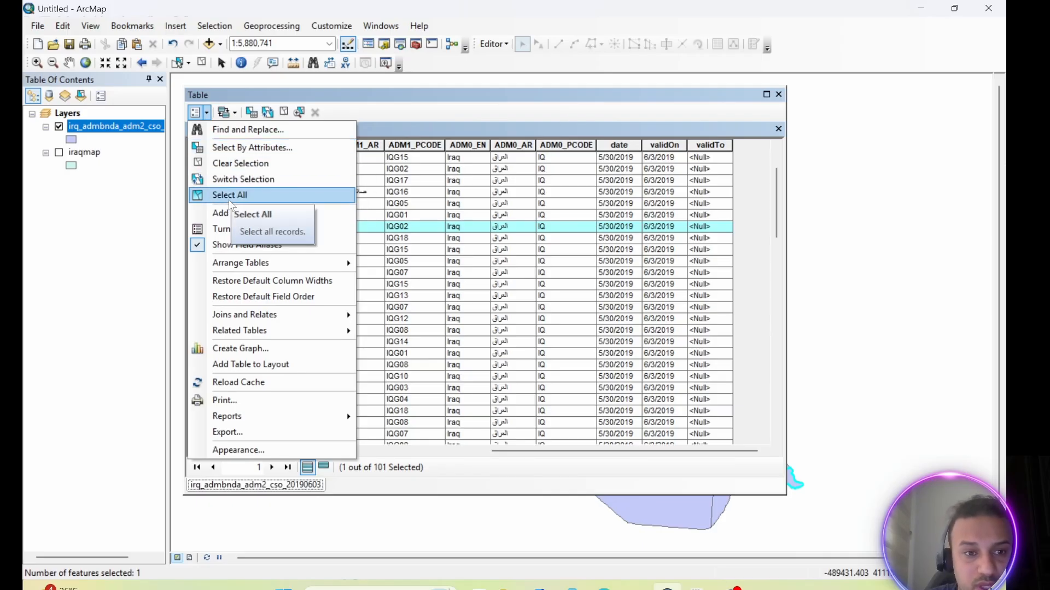
left_click(234, 214)
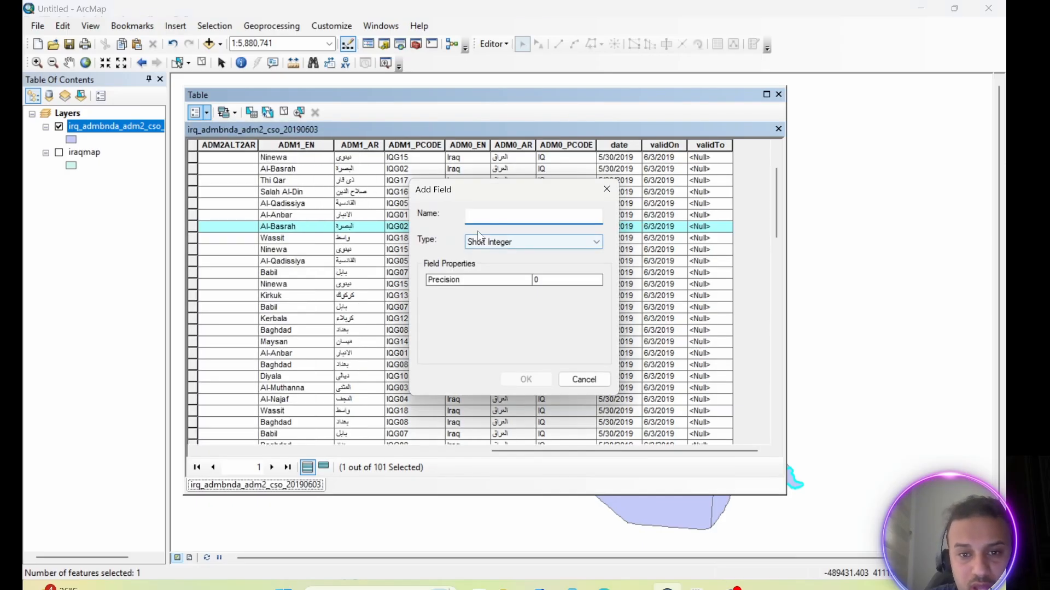
type("province")
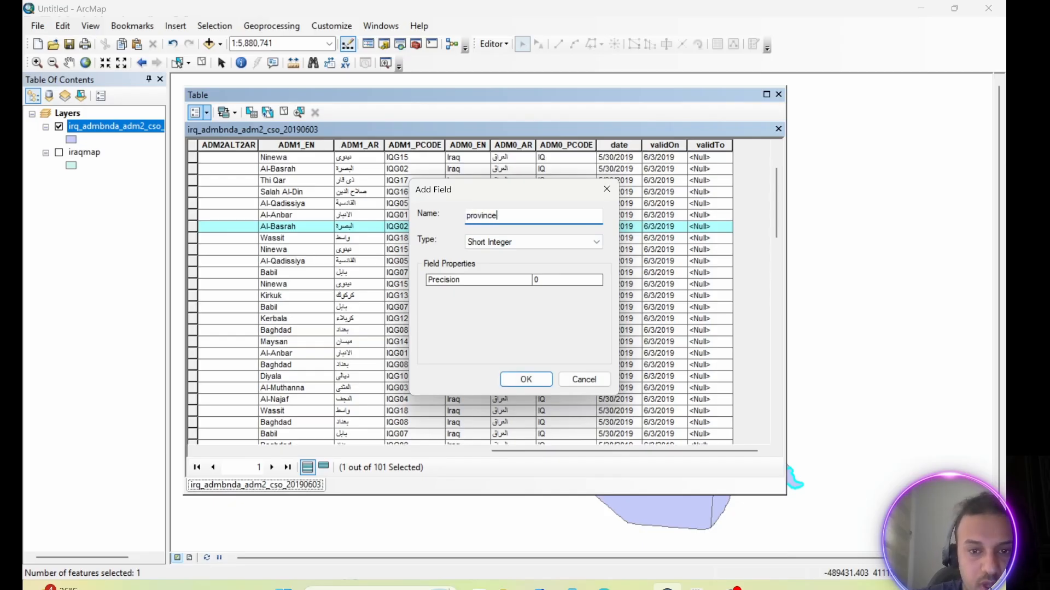
left_click(514, 242)
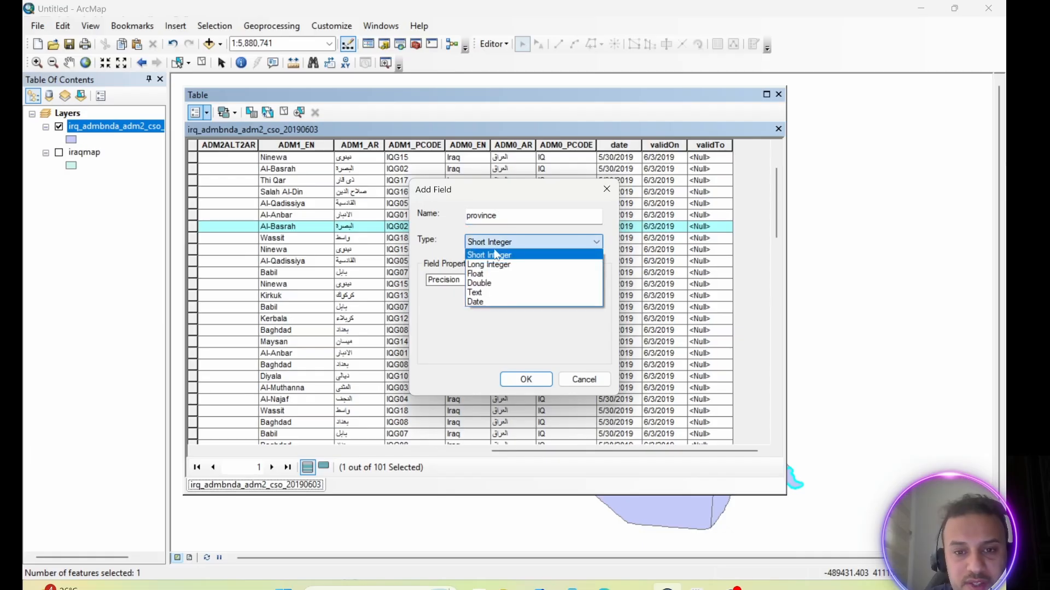
left_click(475, 292)
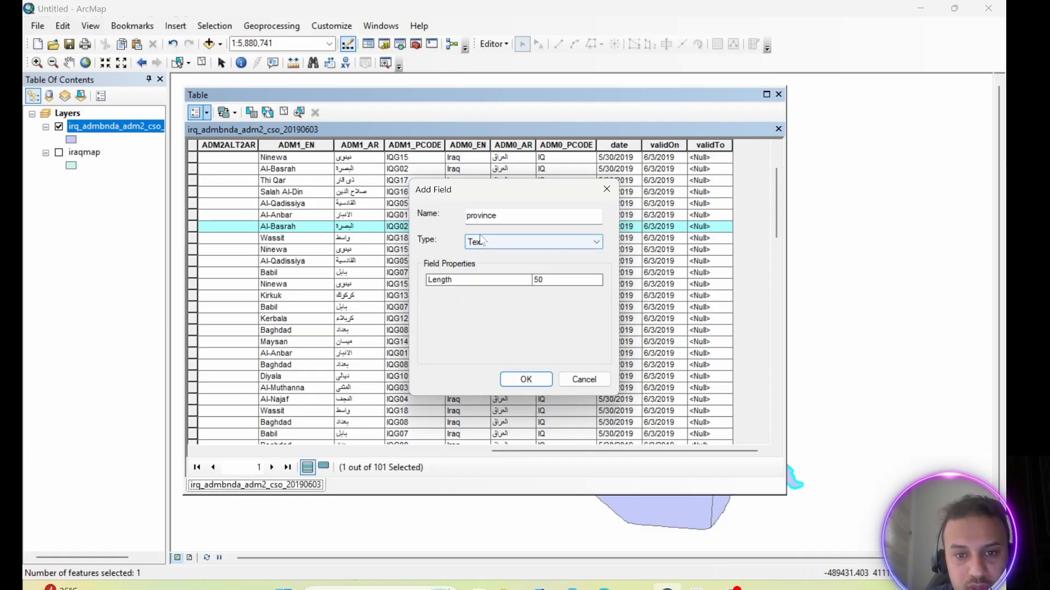
left_click(529, 379)
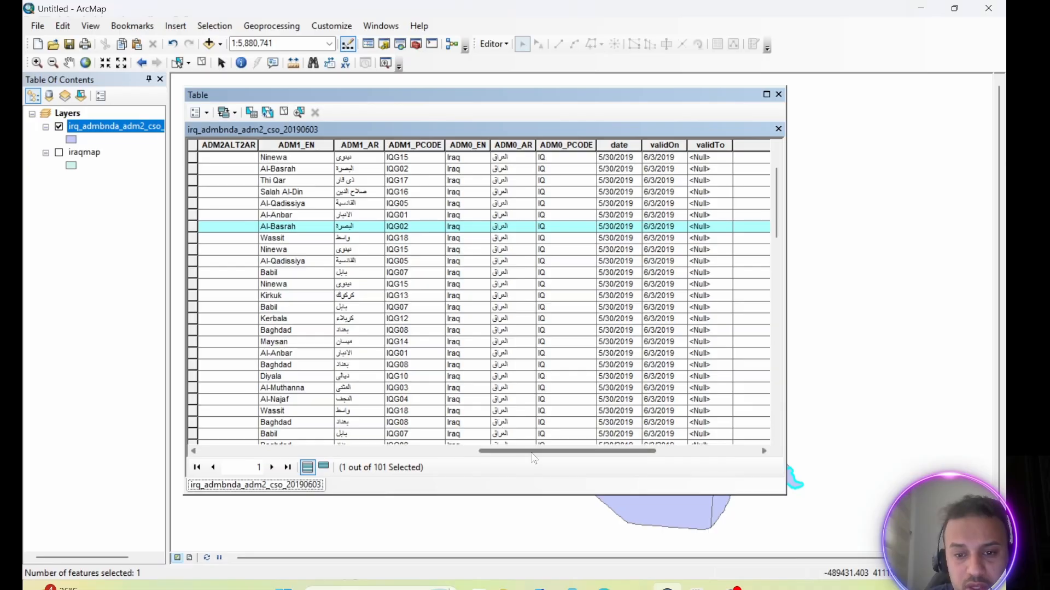
left_click_drag(531, 451, 697, 452)
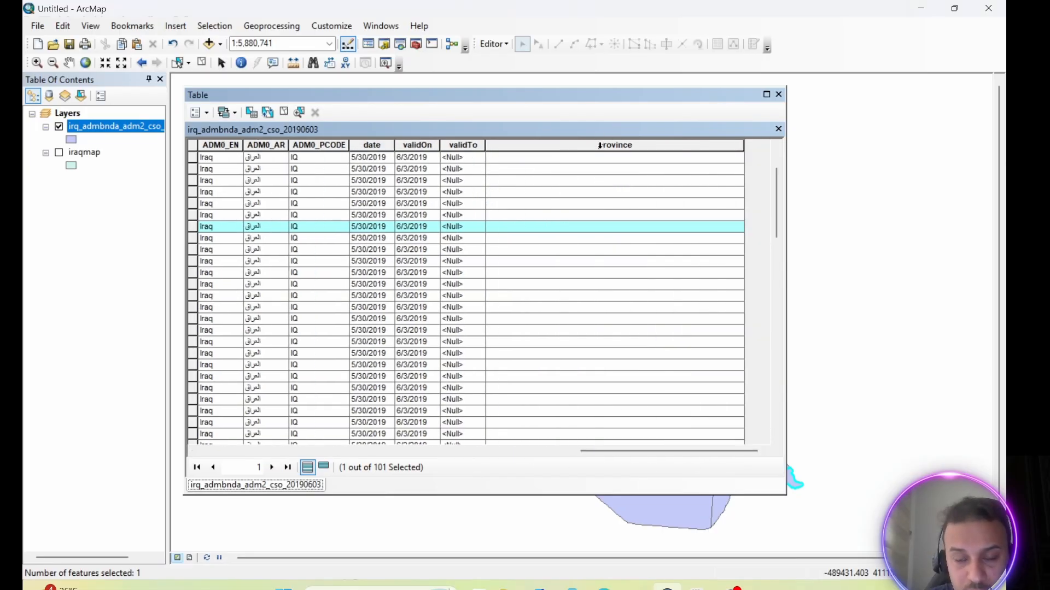
Start a Select By Attributes query on the district table and load the saved expression basra distric.exp into it.
left_click_drag(664, 451, 482, 452)
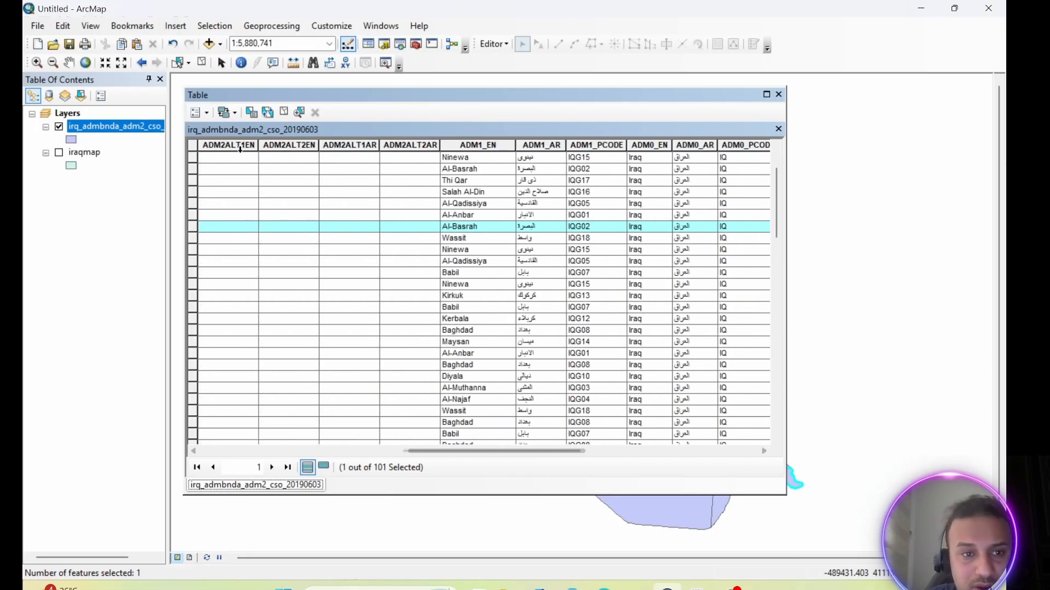
left_click(207, 113)
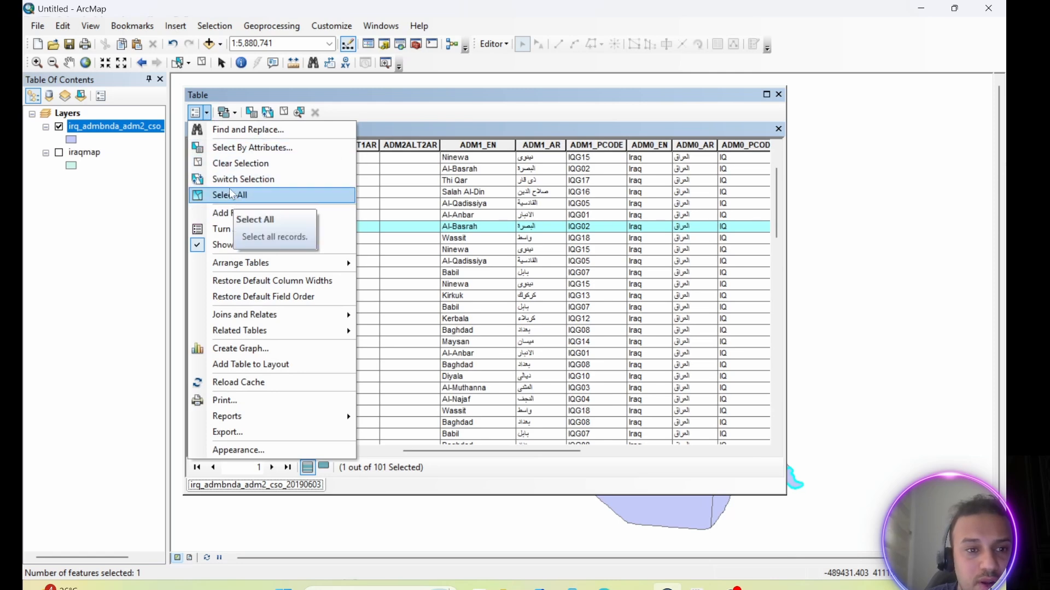
left_click(265, 149)
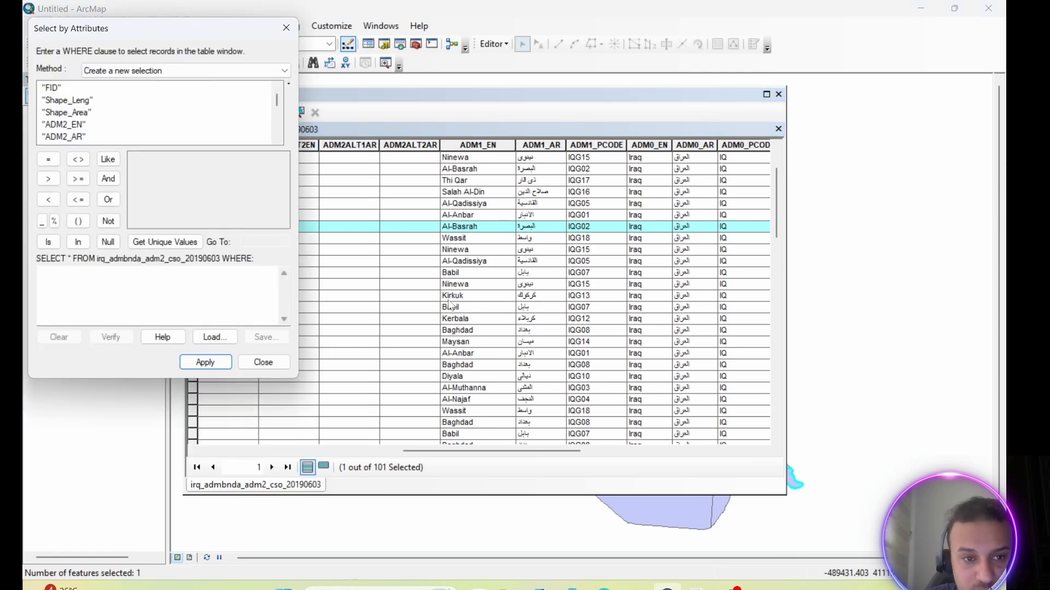
left_click_drag(197, 31, 326, 50)
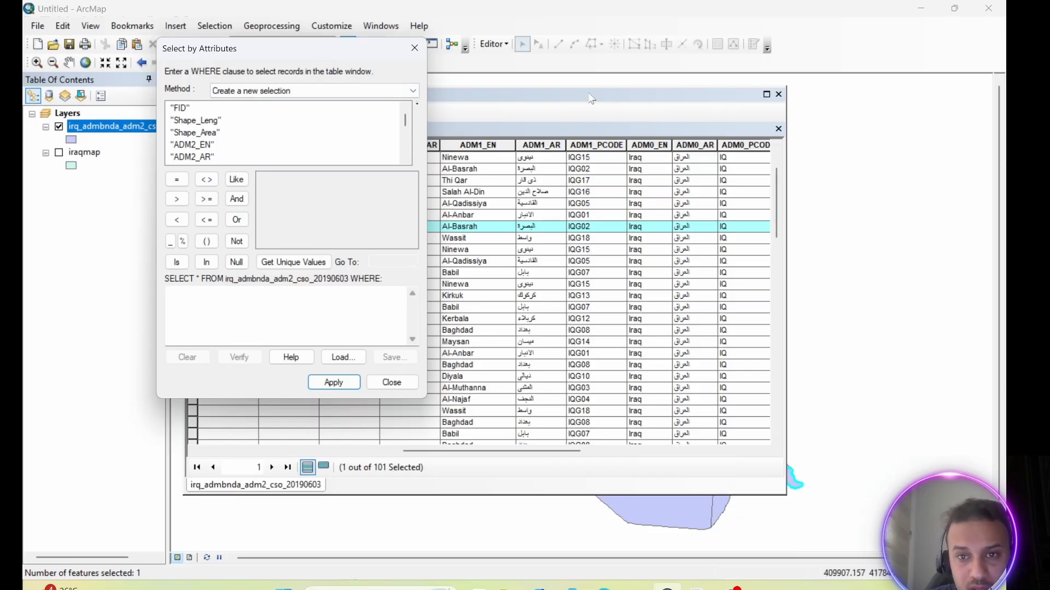
left_click_drag(591, 98, 720, 47)
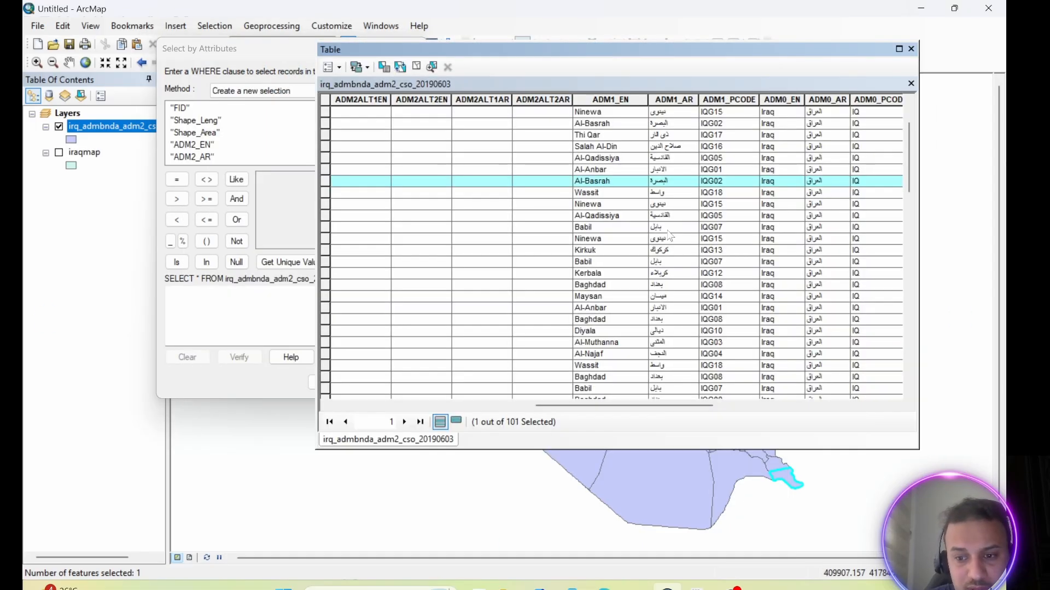
left_click_drag(280, 55, 188, 55)
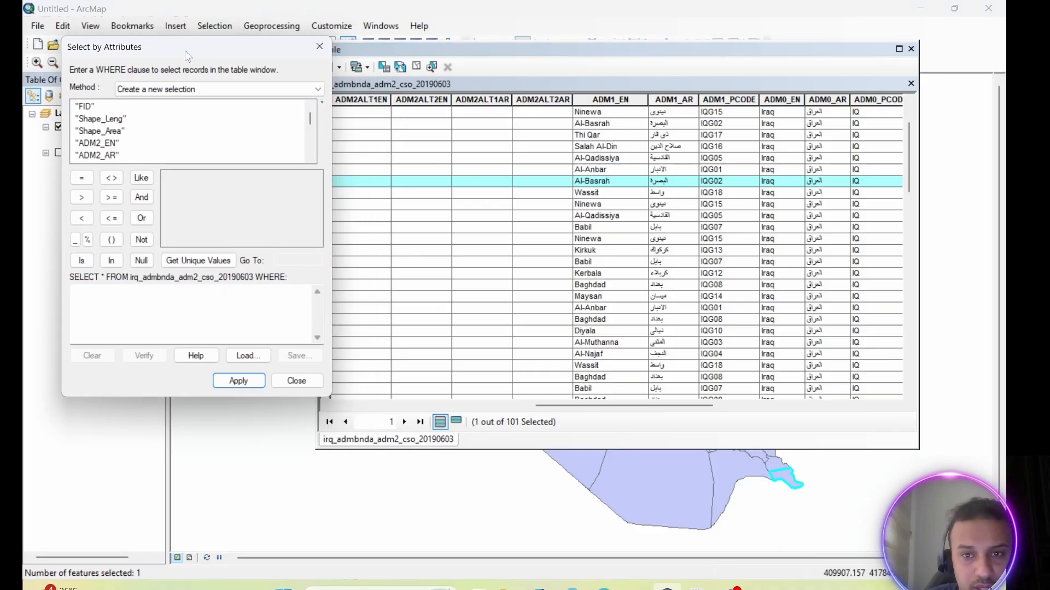
left_click(249, 356)
scroll(246, 206, "right", 3)
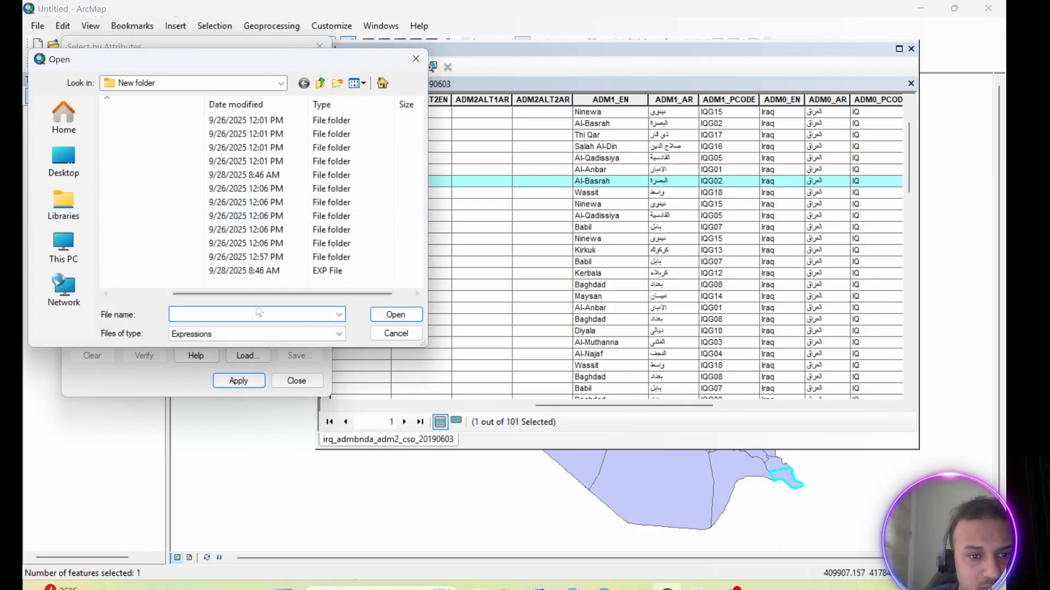
left_click_drag(267, 295, 141, 296)
left_click(158, 272)
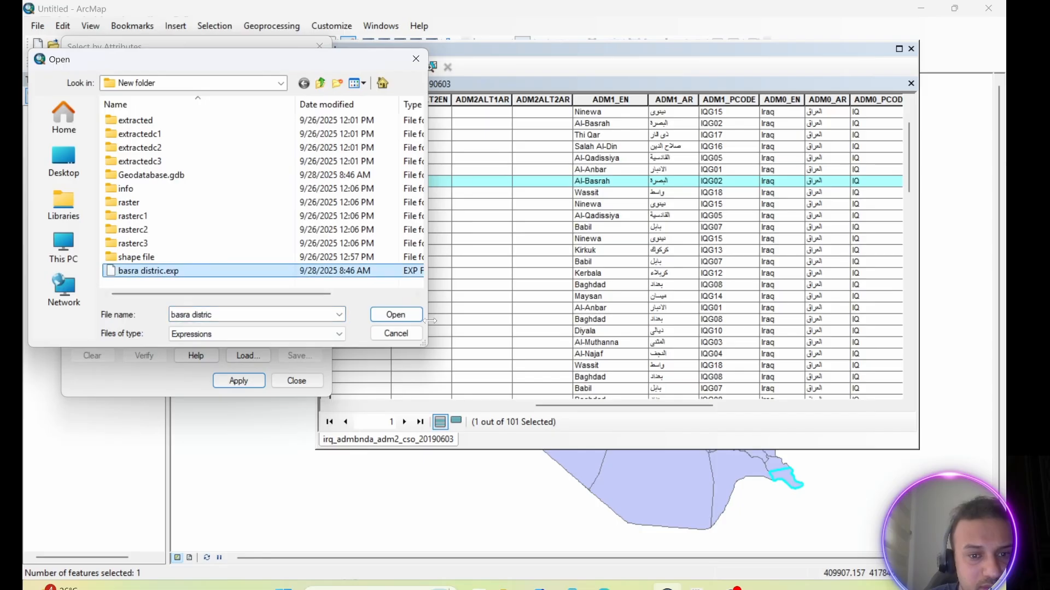
left_click(396, 315)
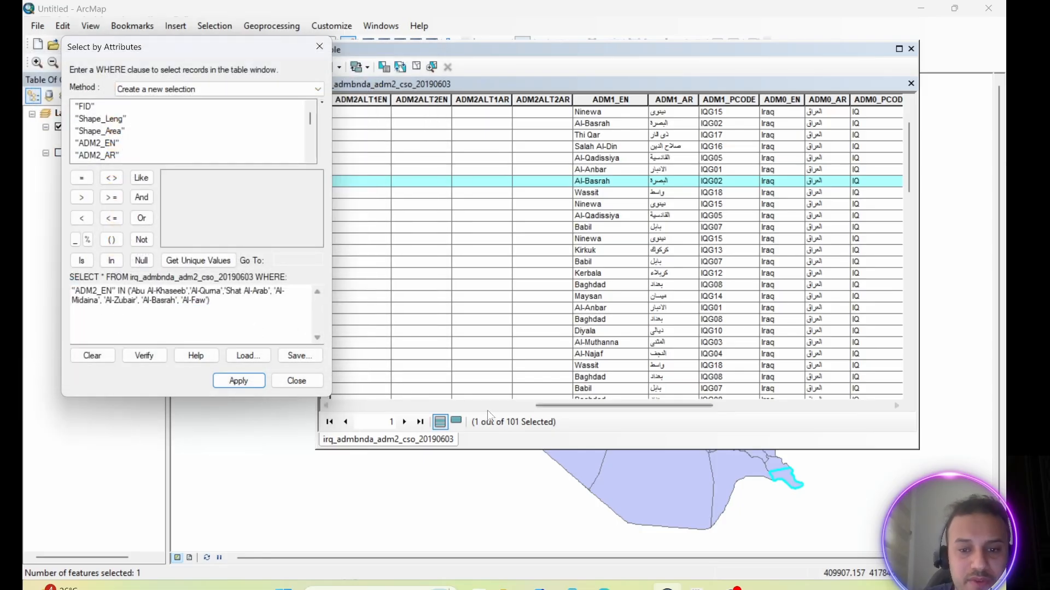
Review the loaded ADM2_EN IN expression against the table's district names and apply it as a new selection.
left_click_drag(550, 405, 448, 403)
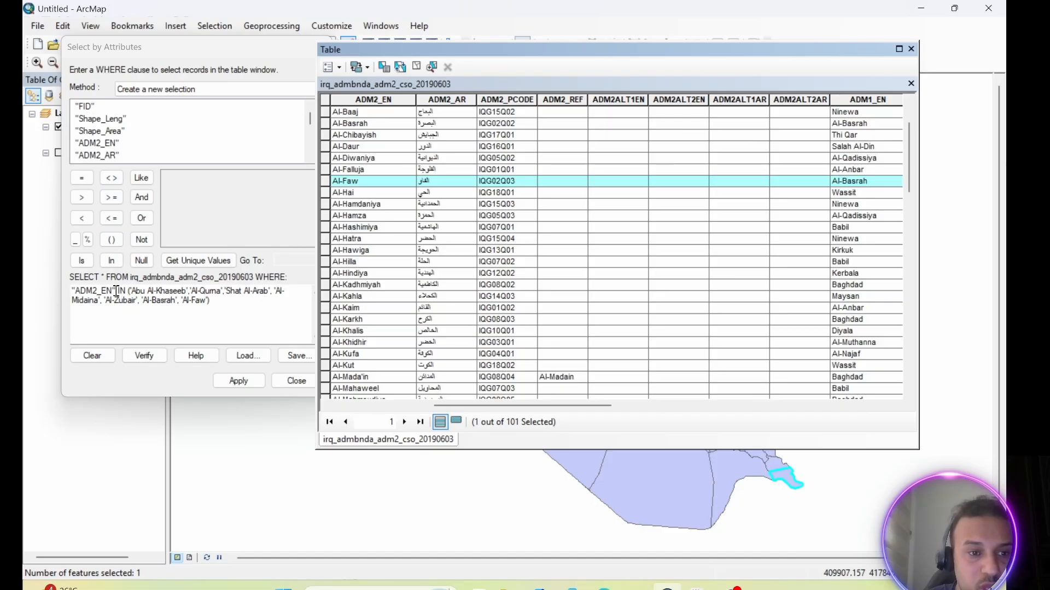
left_click_drag(118, 291, 126, 291)
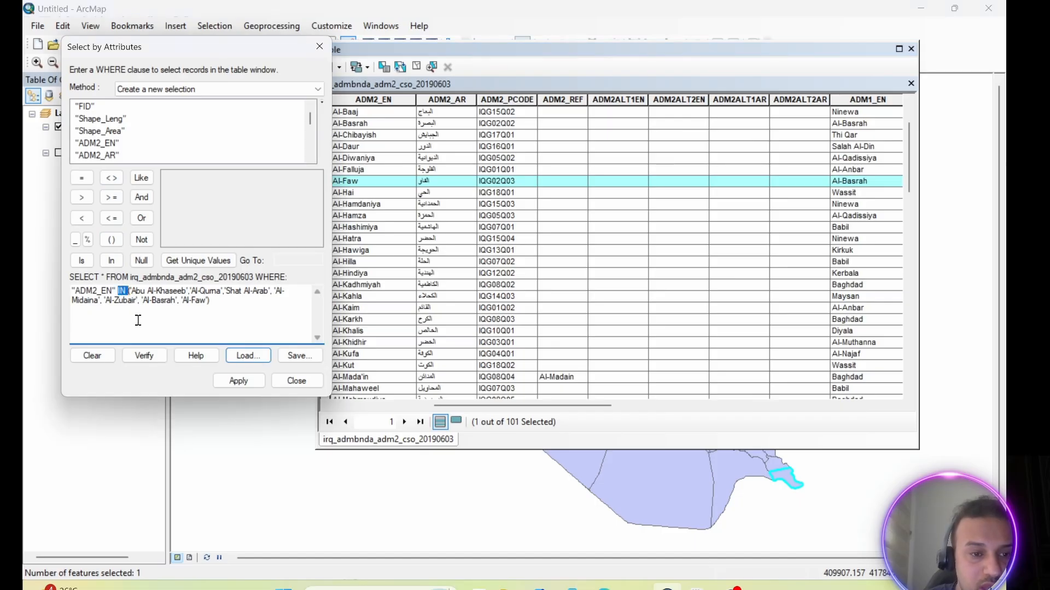
left_click(134, 294)
left_click_drag(133, 294, 185, 298)
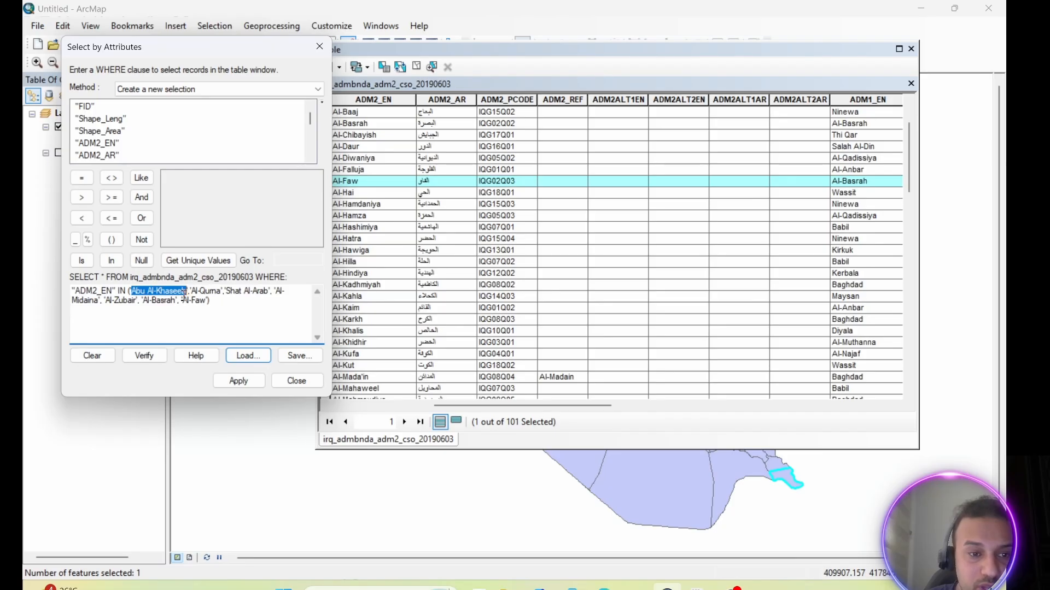
left_click(152, 319)
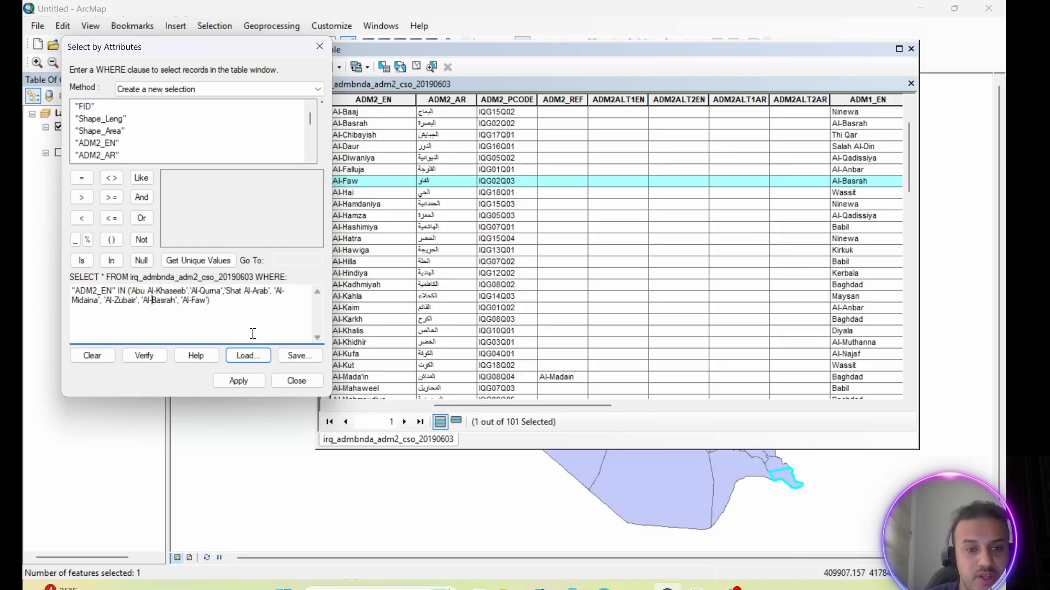
left_click(234, 381)
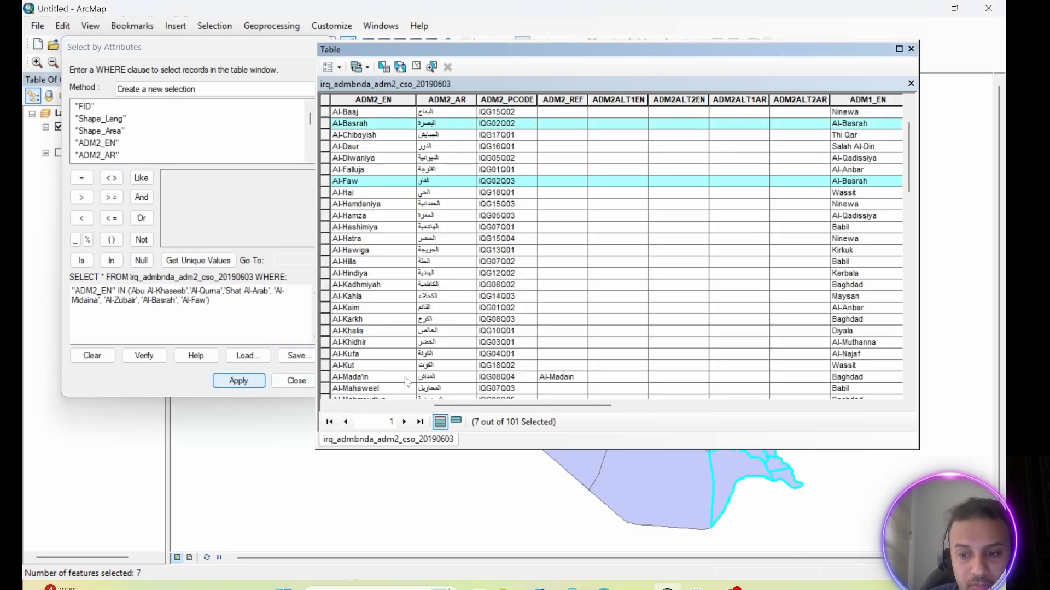
Fill the province field of the selected districts with "Basra" using the Field Calculator.
left_click_drag(807, 51, 768, 39)
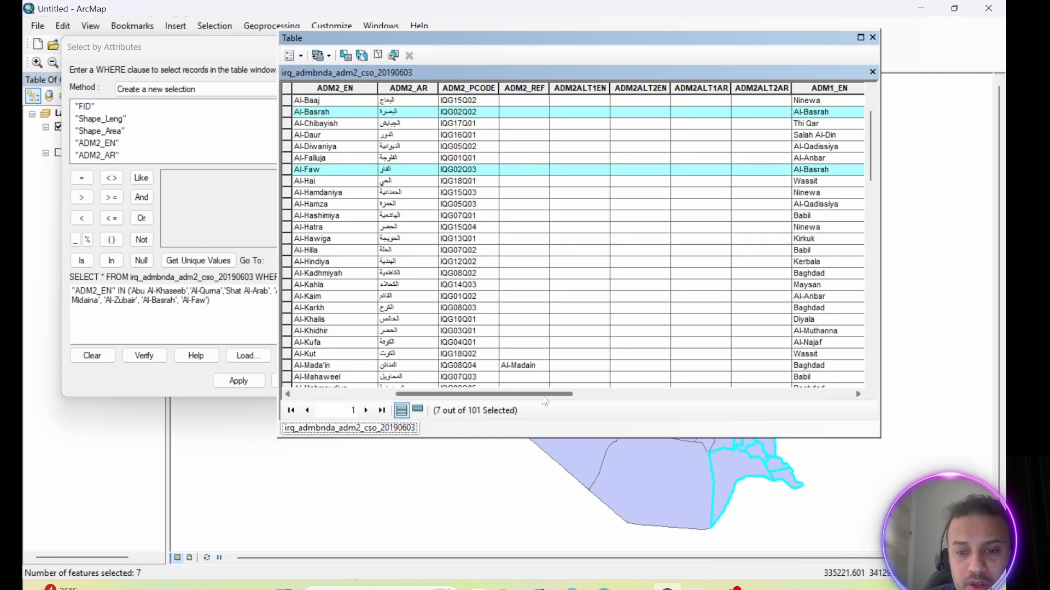
left_click_drag(543, 395, 822, 396)
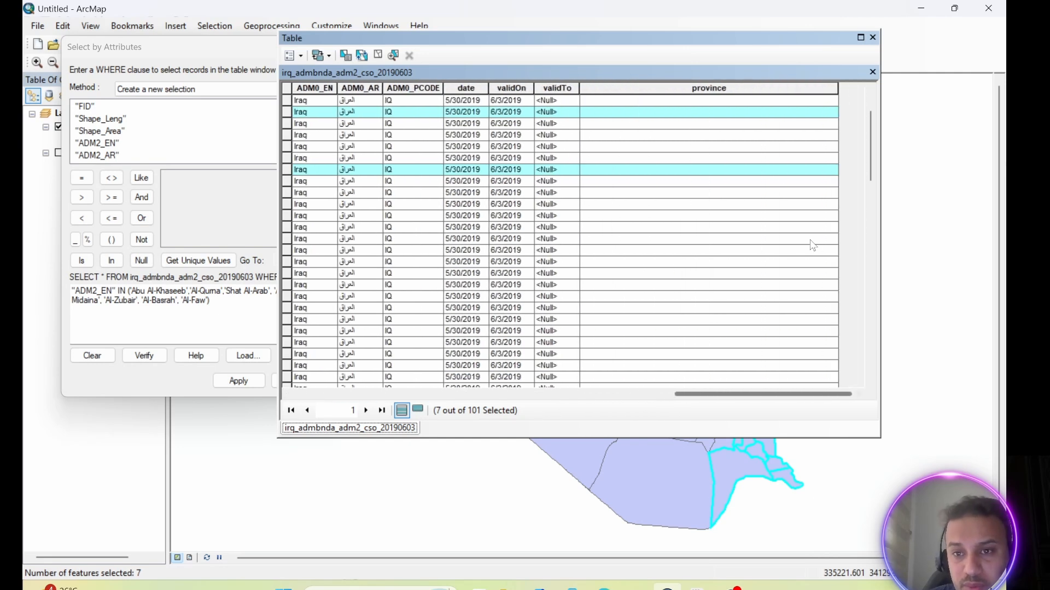
left_click(676, 83)
right_click(671, 85)
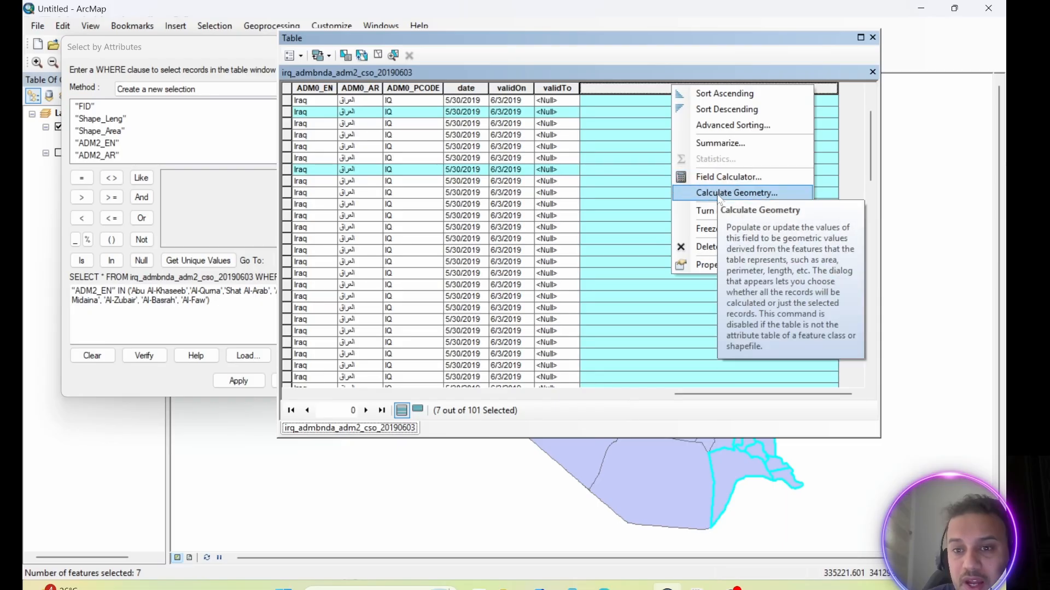
left_click(715, 177)
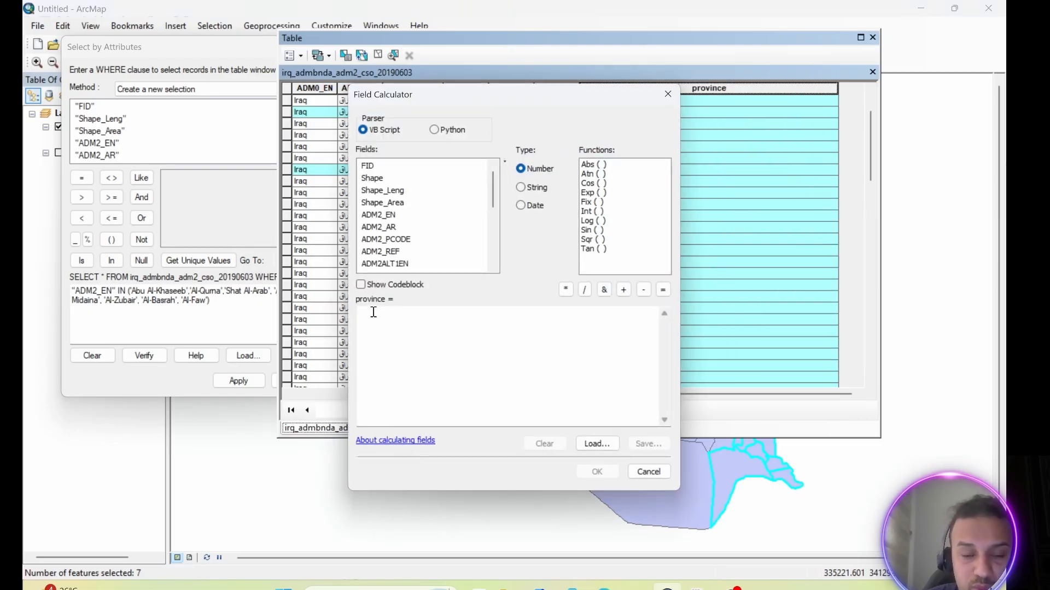
left_click(369, 311)
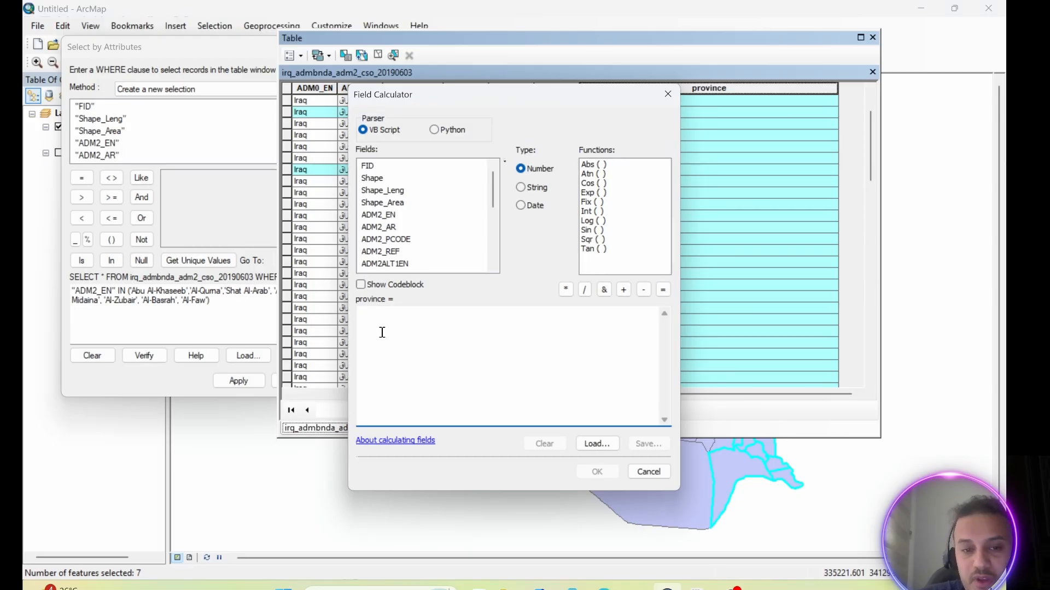
type("'")
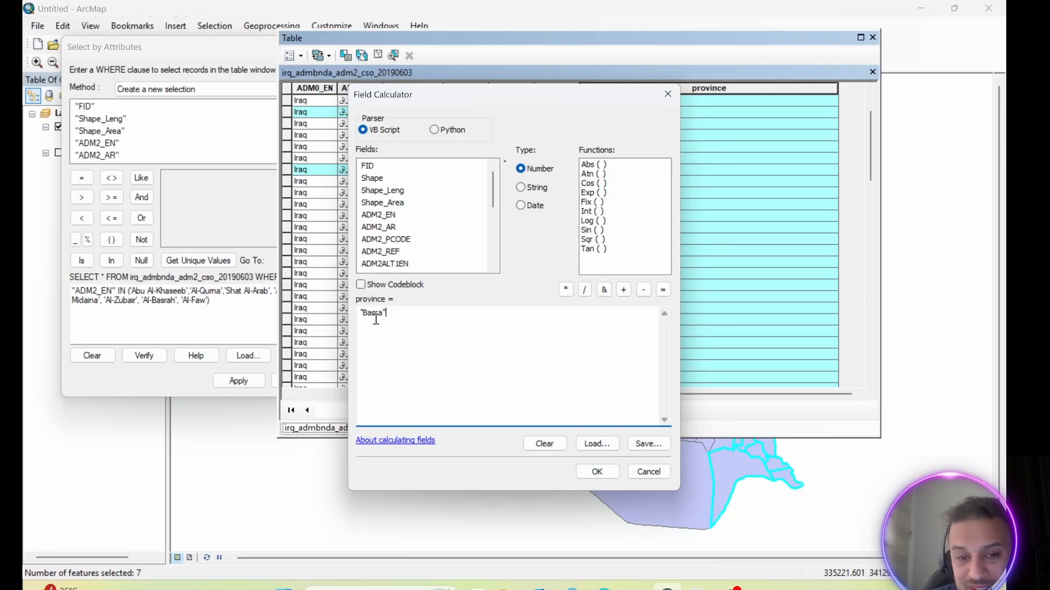
left_click(595, 468)
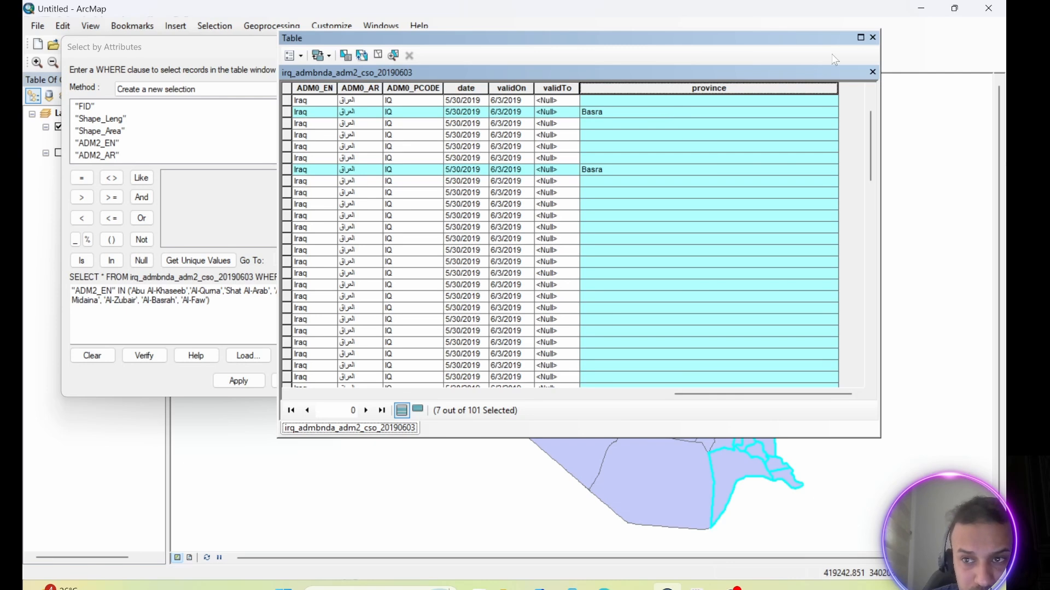
Select only the Al-Faw record in the district table, and clear the selection.
left_click_drag(695, 394, 415, 394)
left_click(290, 170)
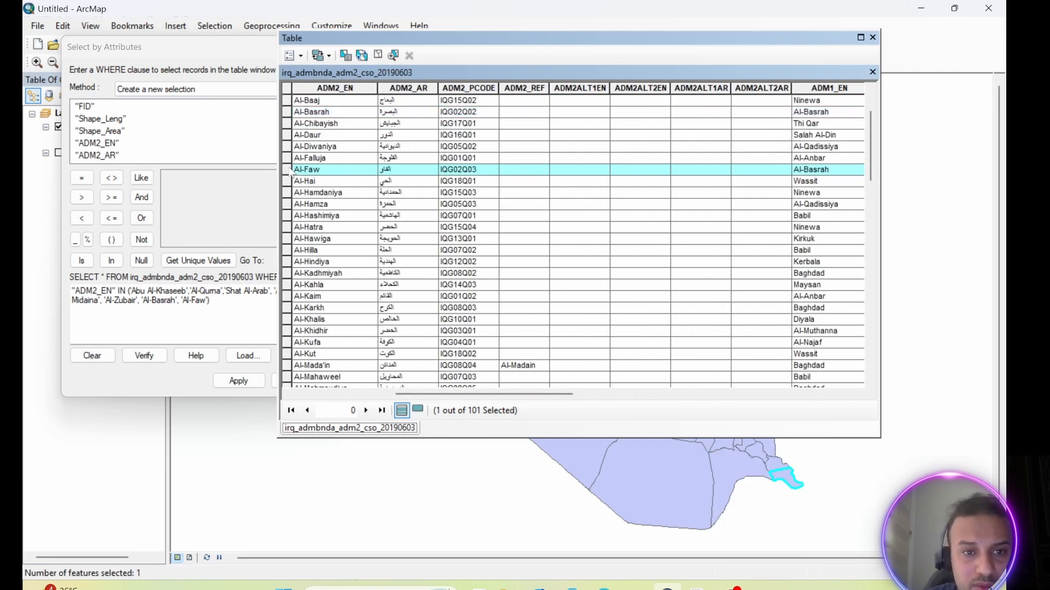
left_click(284, 85)
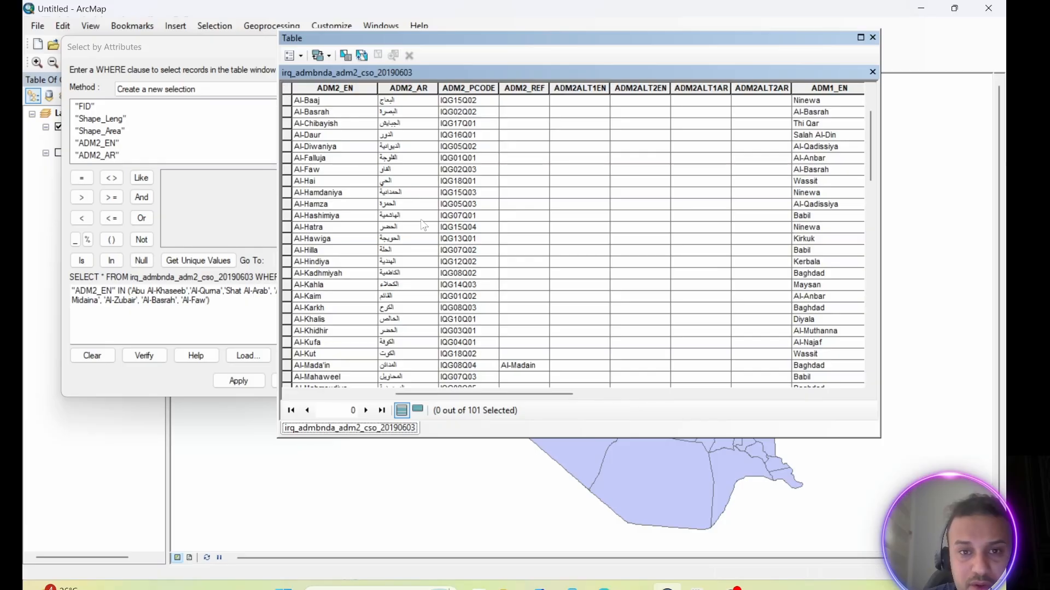
left_click_drag(516, 395, 410, 395)
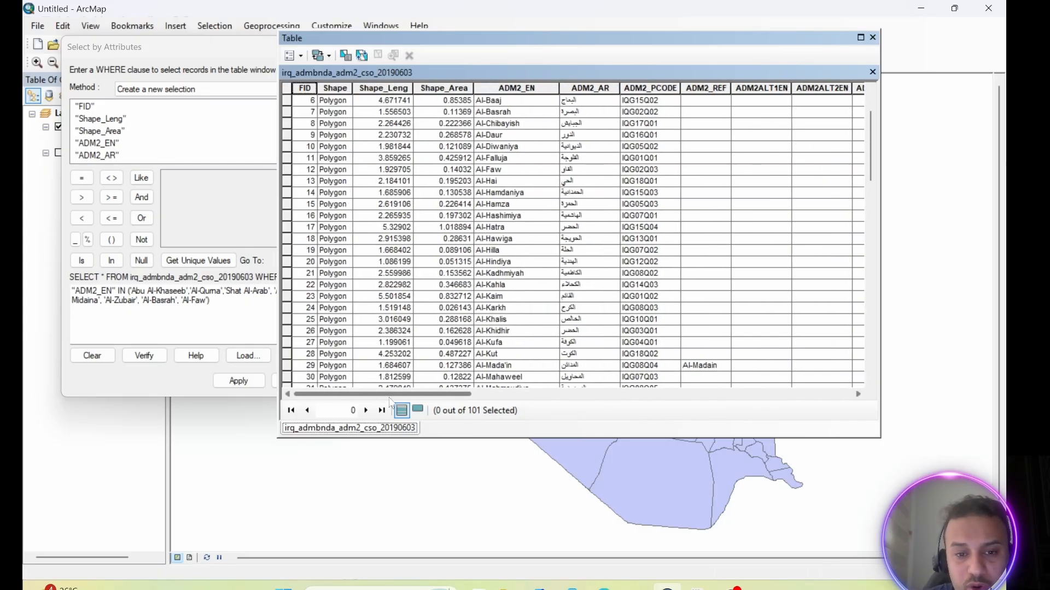
Replace the old Select By Attributes expression with "province" LIKE 'Basra' and apply it to the district table as a new selection.
left_click(239, 49)
left_click(319, 45)
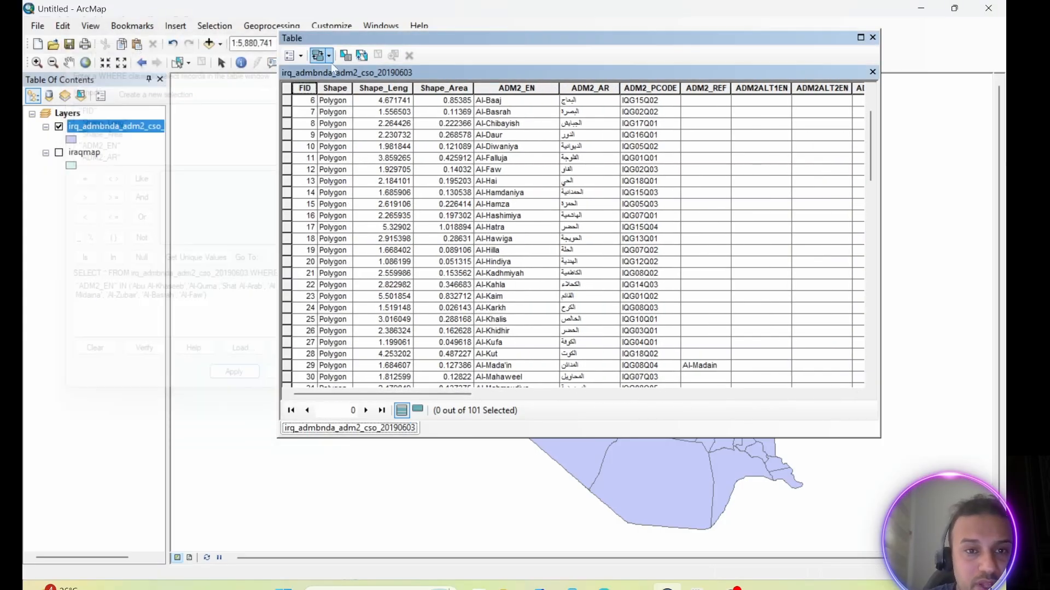
left_click(296, 54)
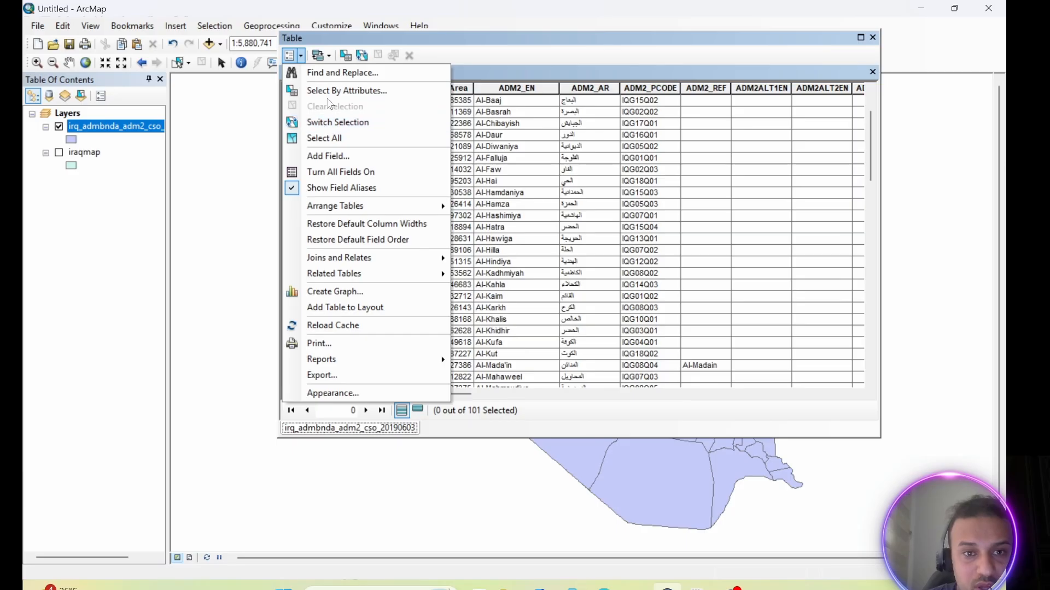
left_click(342, 91)
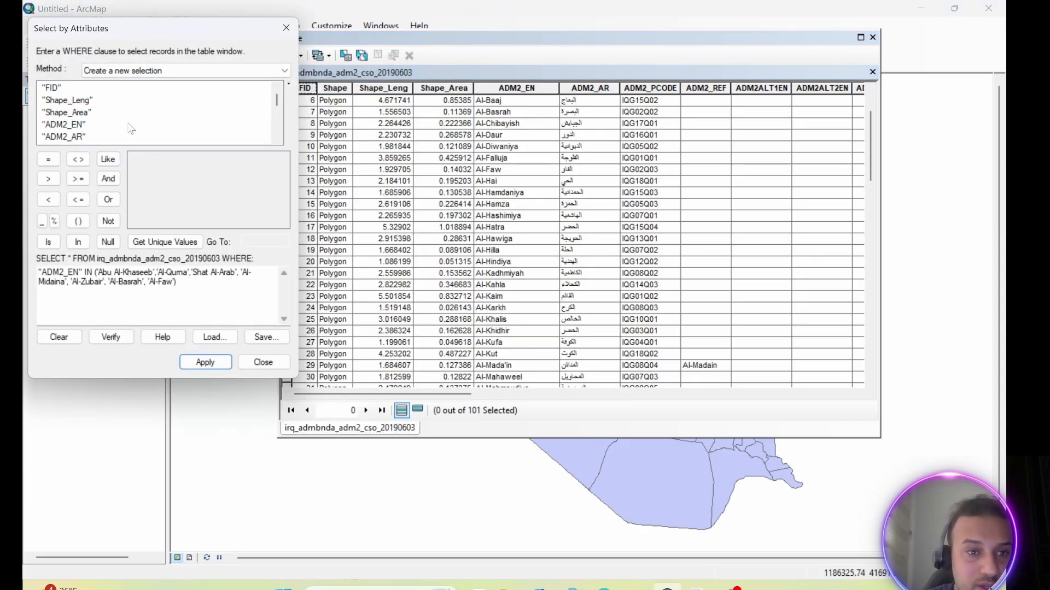
left_click_drag(278, 99, 278, 127)
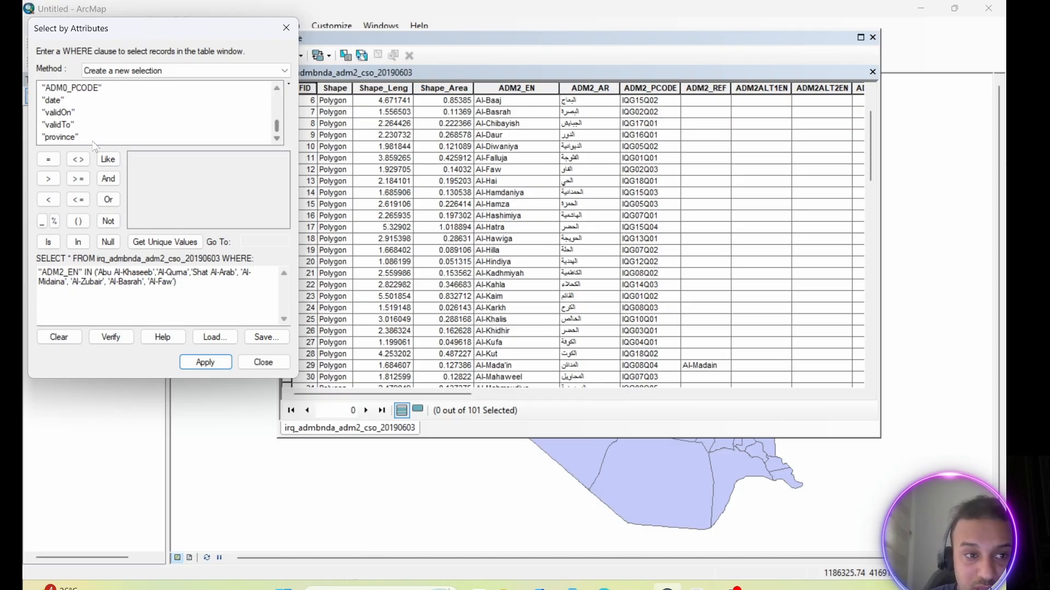
double_click(65, 136)
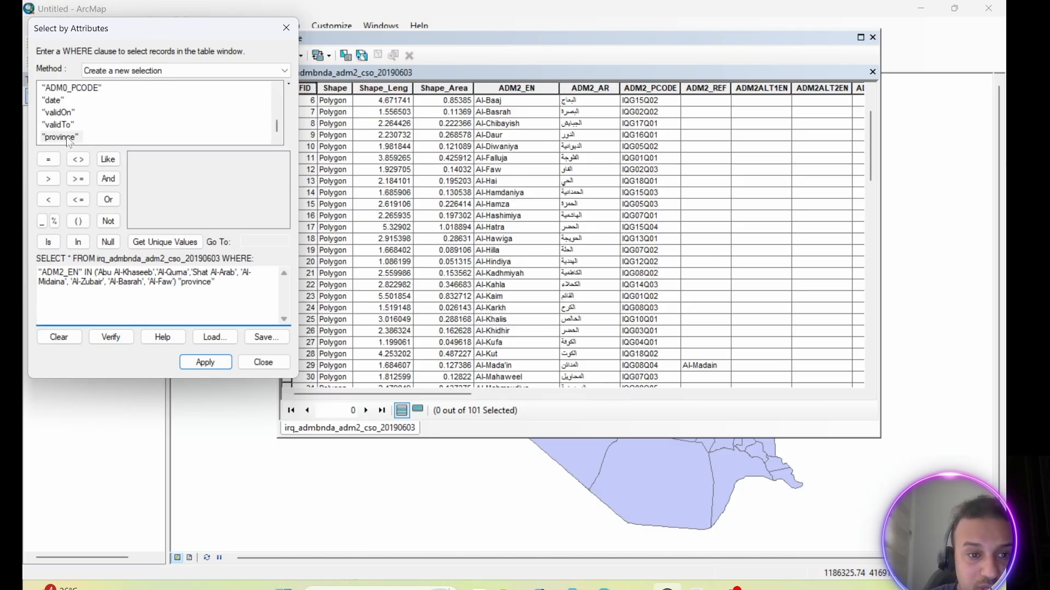
left_click_drag(228, 291, 38, 270)
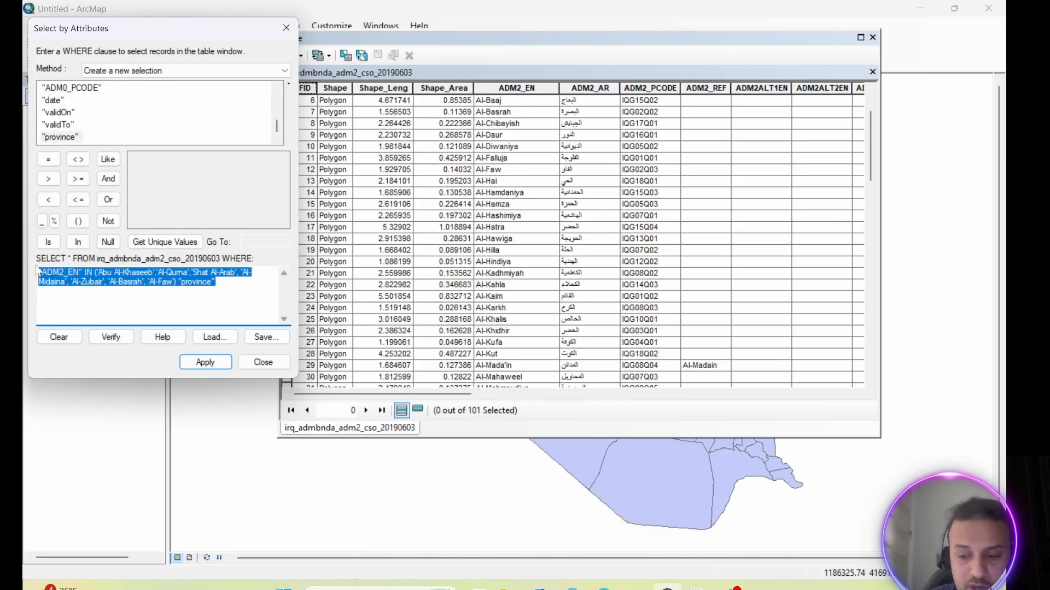
key("Delete")
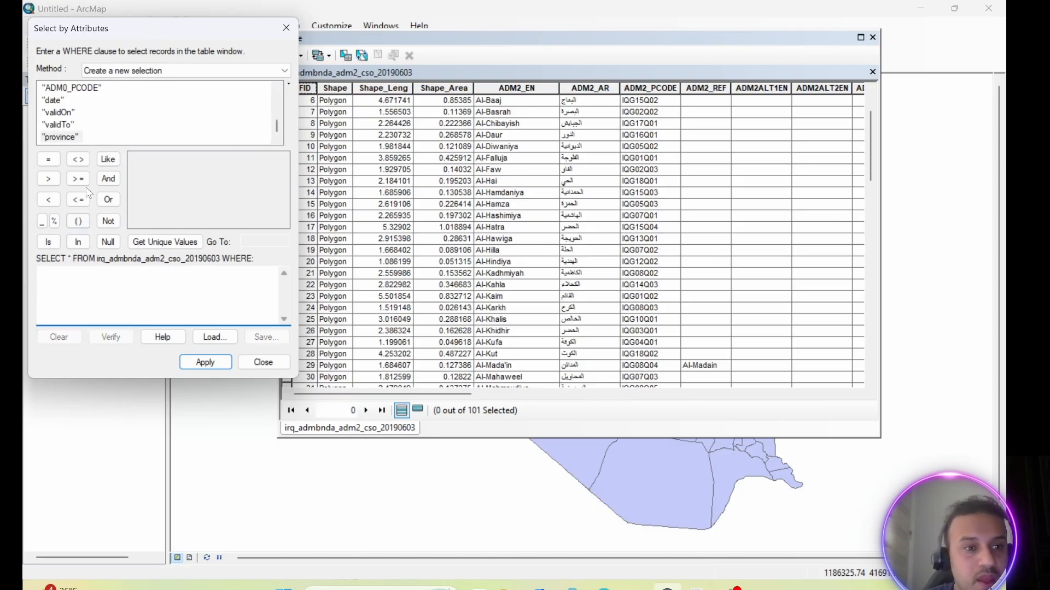
double_click(63, 136)
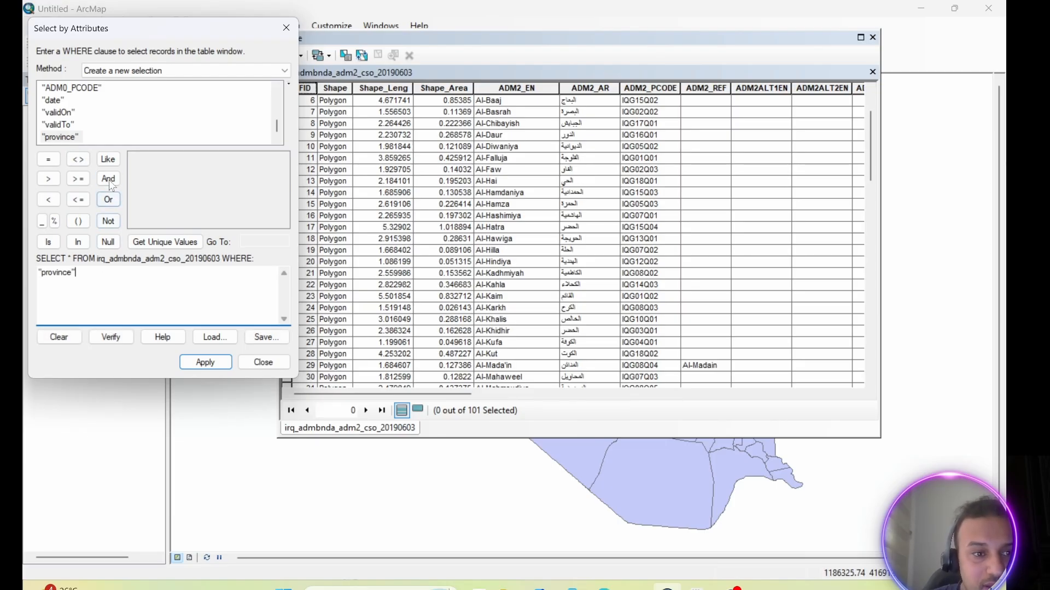
left_click(108, 159)
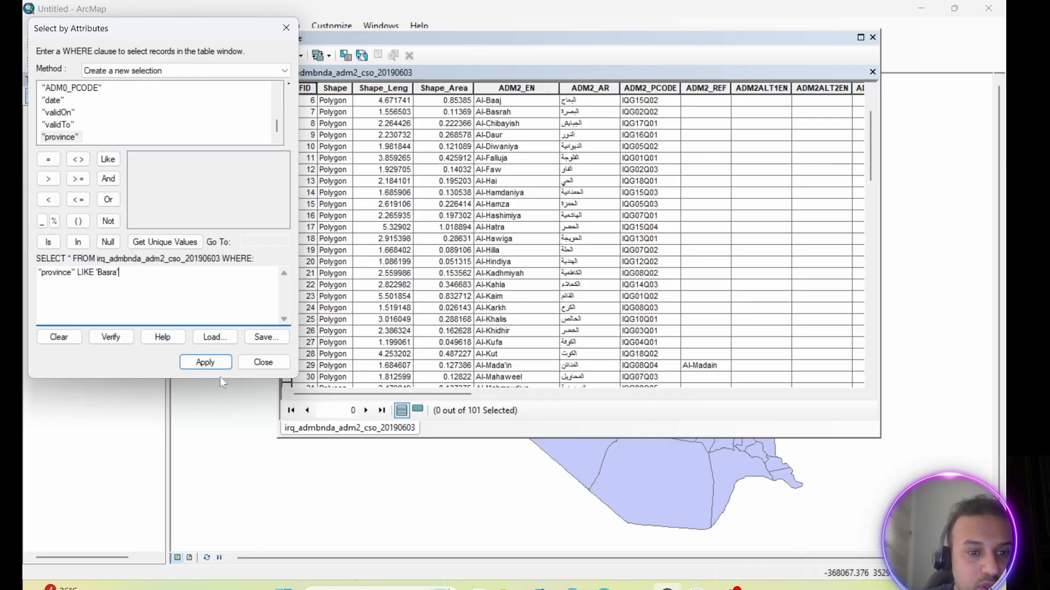
left_click(205, 363)
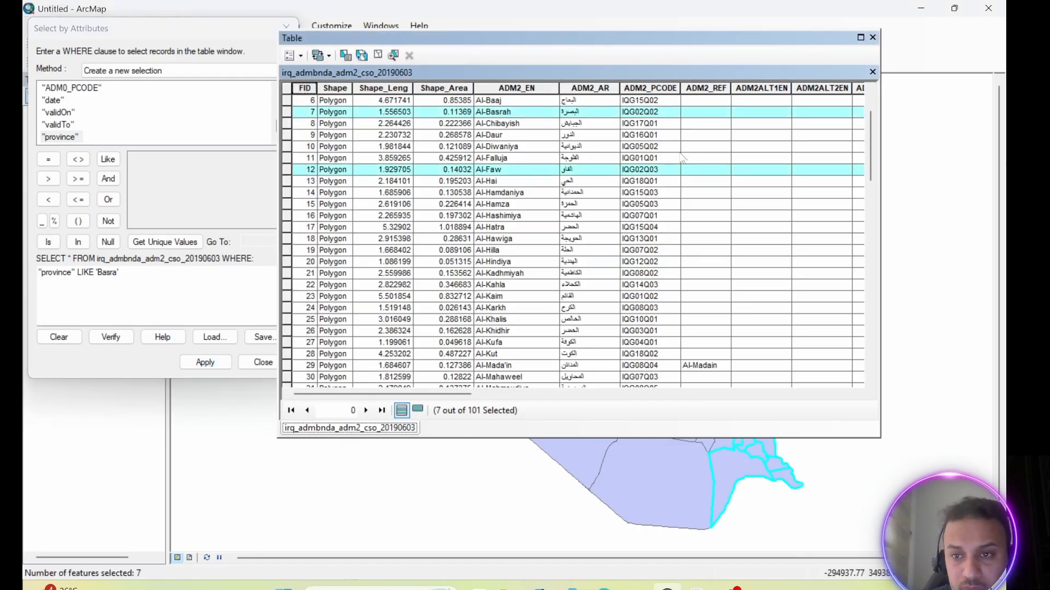
Close the table, export the selected districts to Geodatabase.gdb as Export_Output_7 with the layer's source coordinate system, and add the result to the map.
left_click_drag(700, 34, 627, 29)
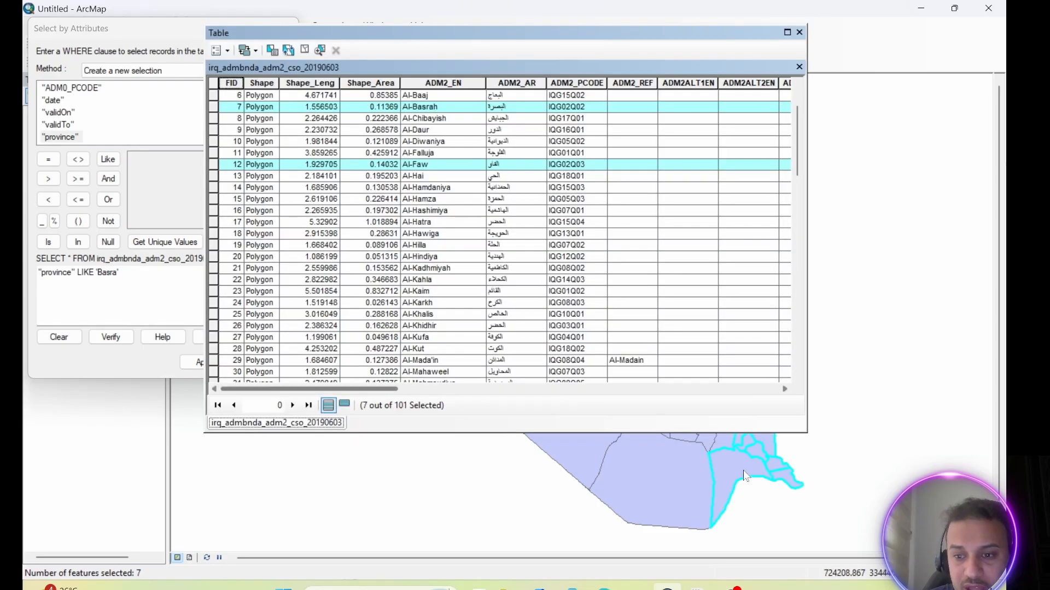
left_click(800, 32)
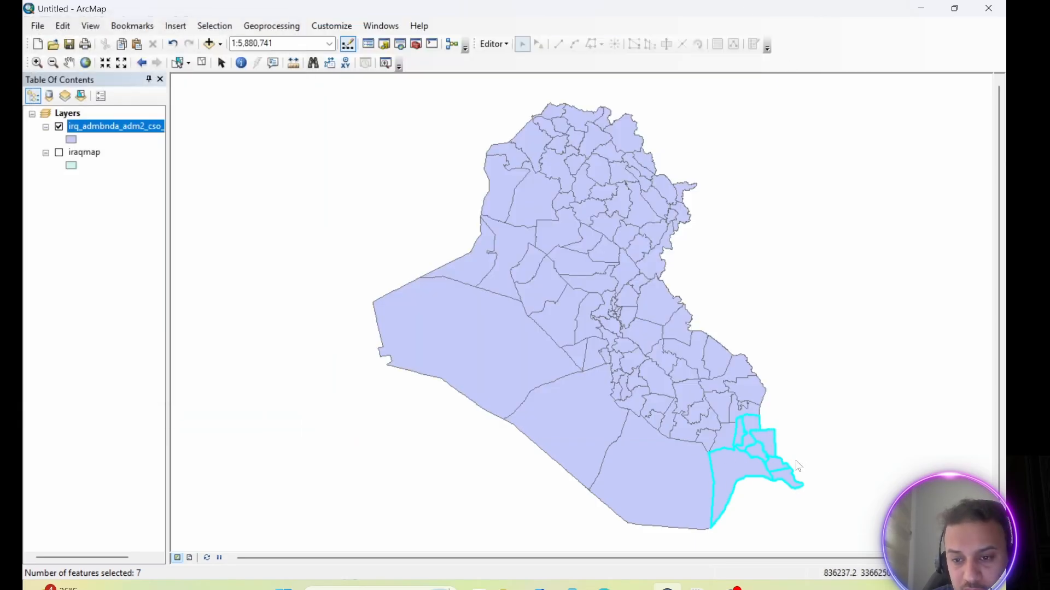
right_click(111, 126)
mouse_move(152, 371)
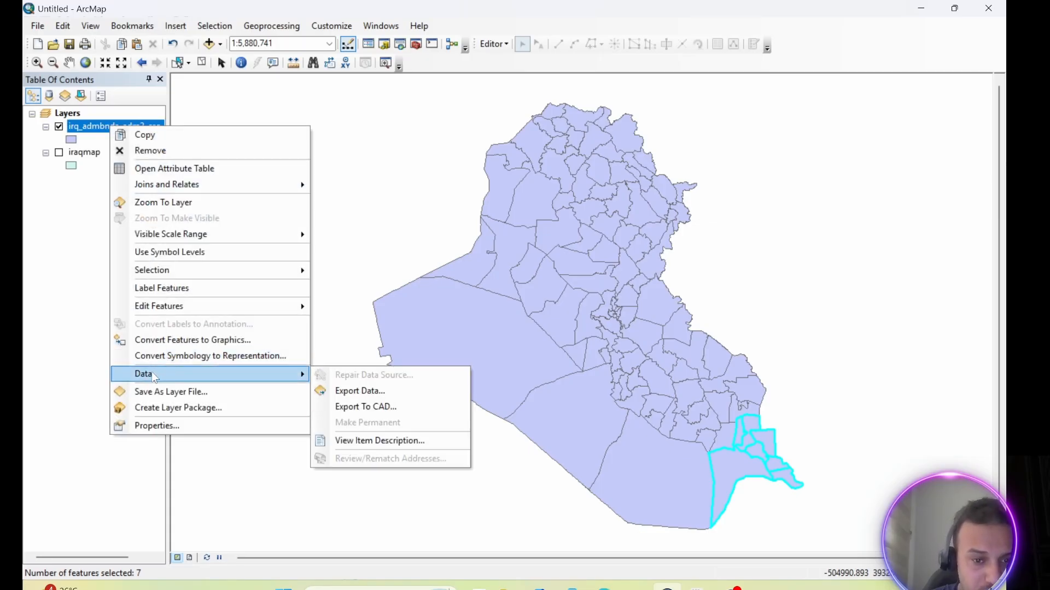
left_click(360, 390)
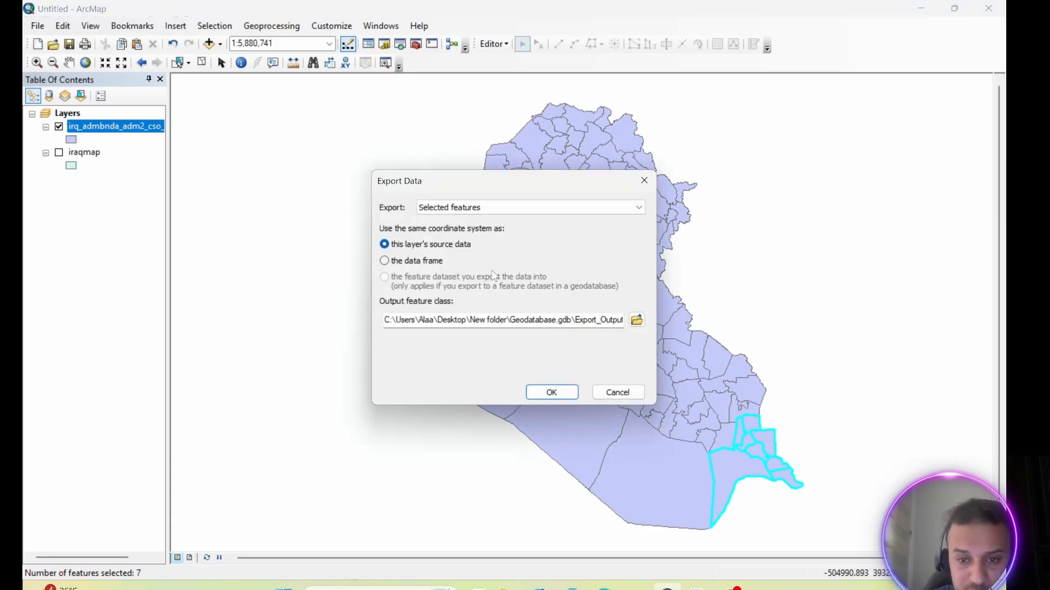
left_click(636, 320)
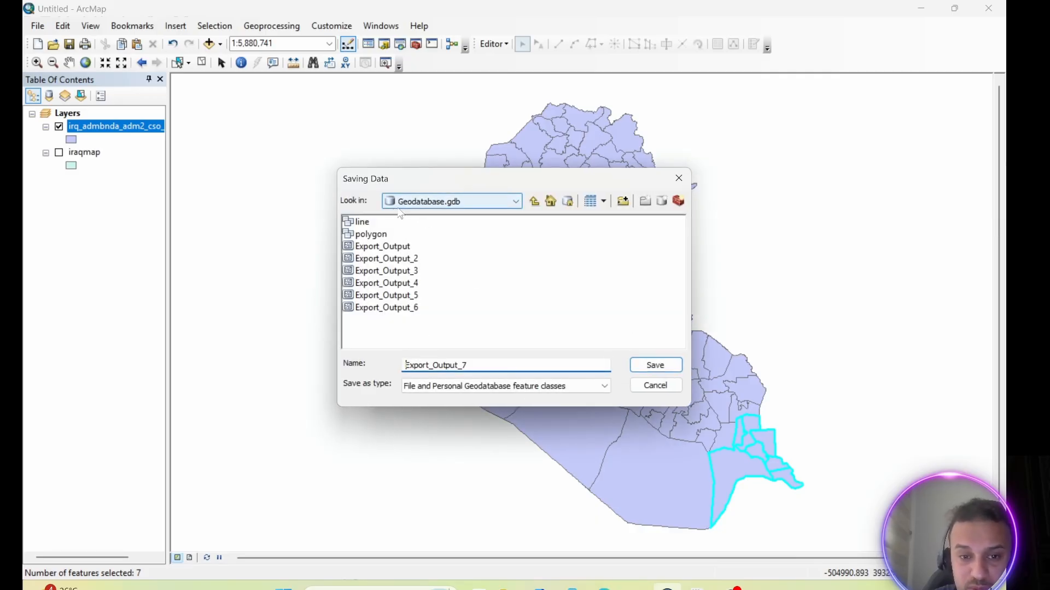
left_click(656, 366)
left_click(544, 394)
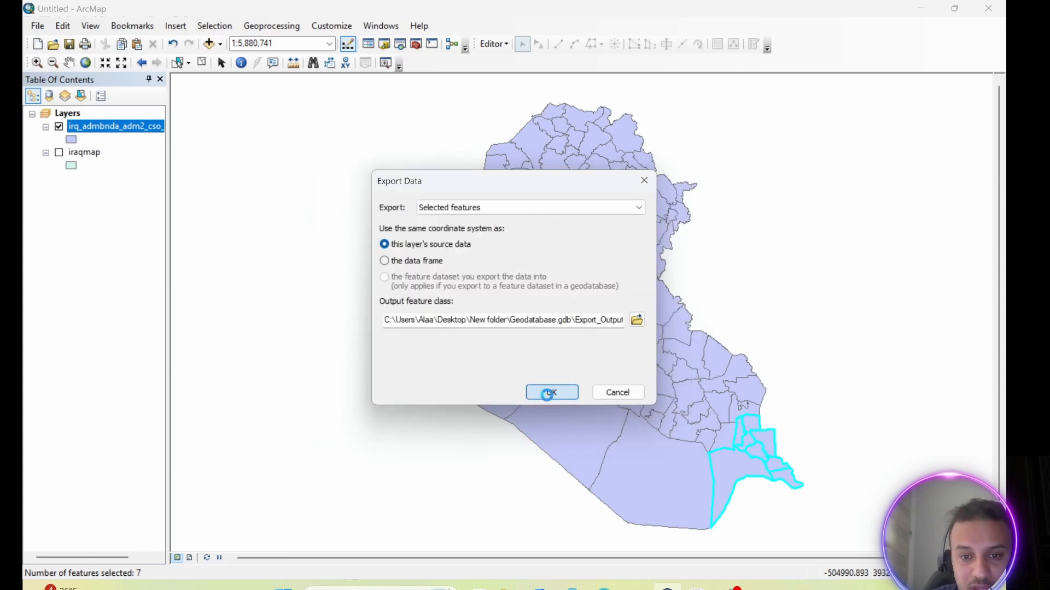
left_click(567, 350)
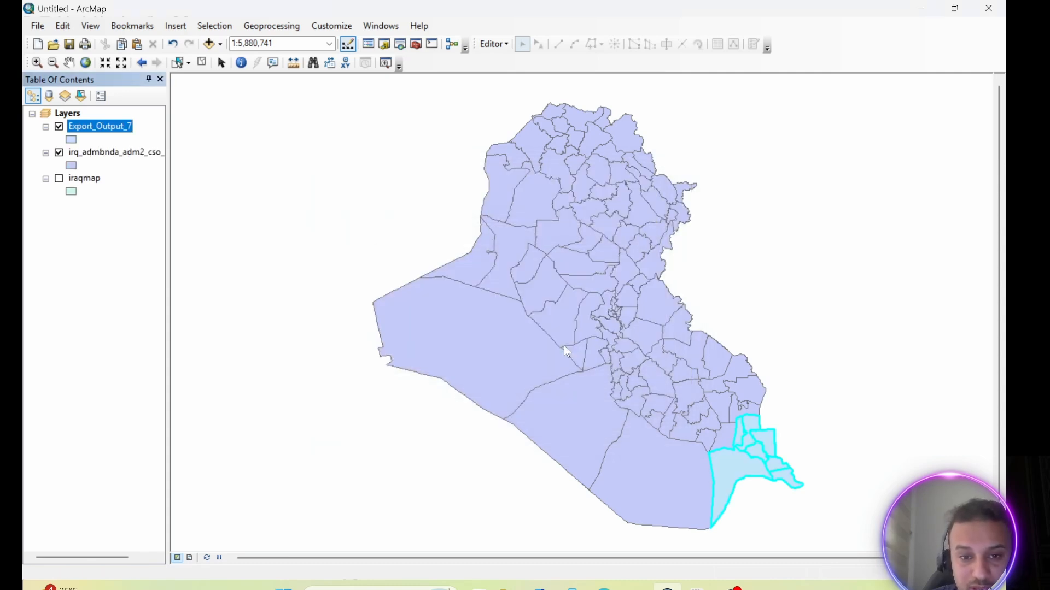
Hide the original Iraq districts layer and enlarge the exported Basra districts in the middle of the map.
left_click(59, 153)
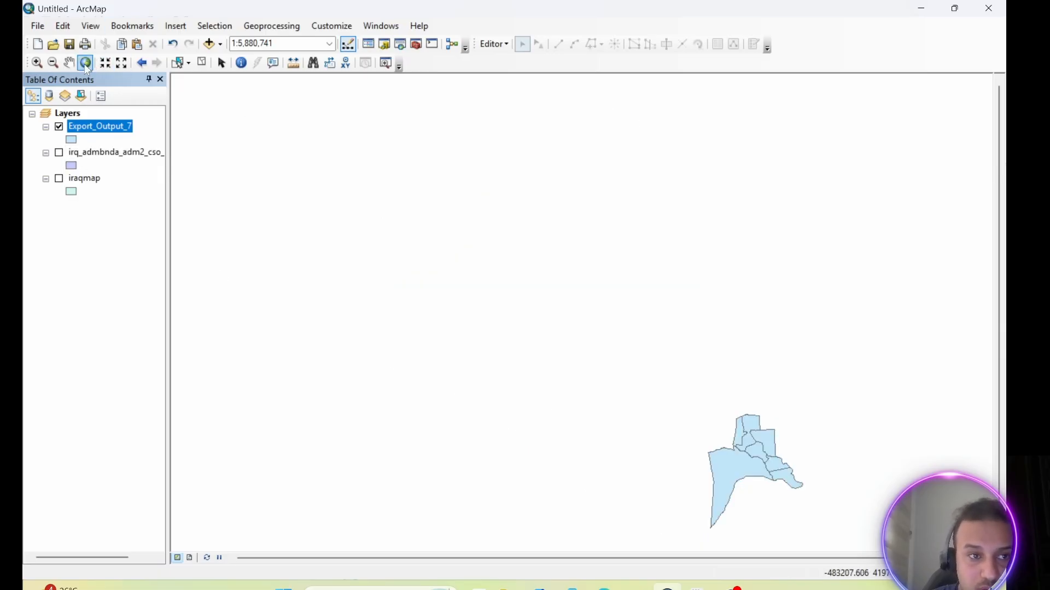
left_click(69, 62)
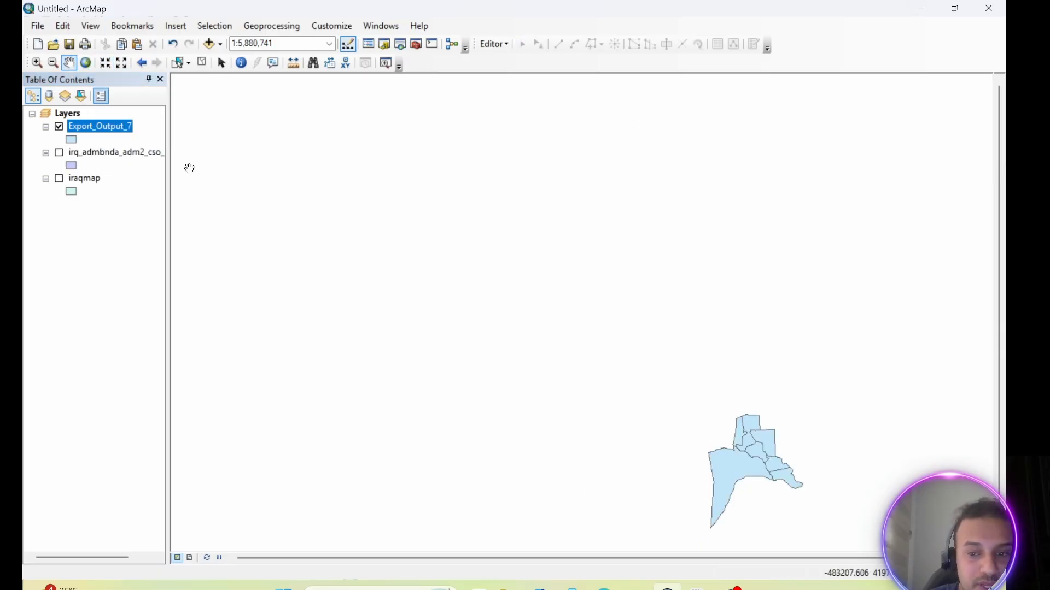
left_click_drag(804, 462, 526, 245)
scroll(525, 245, "up", 3)
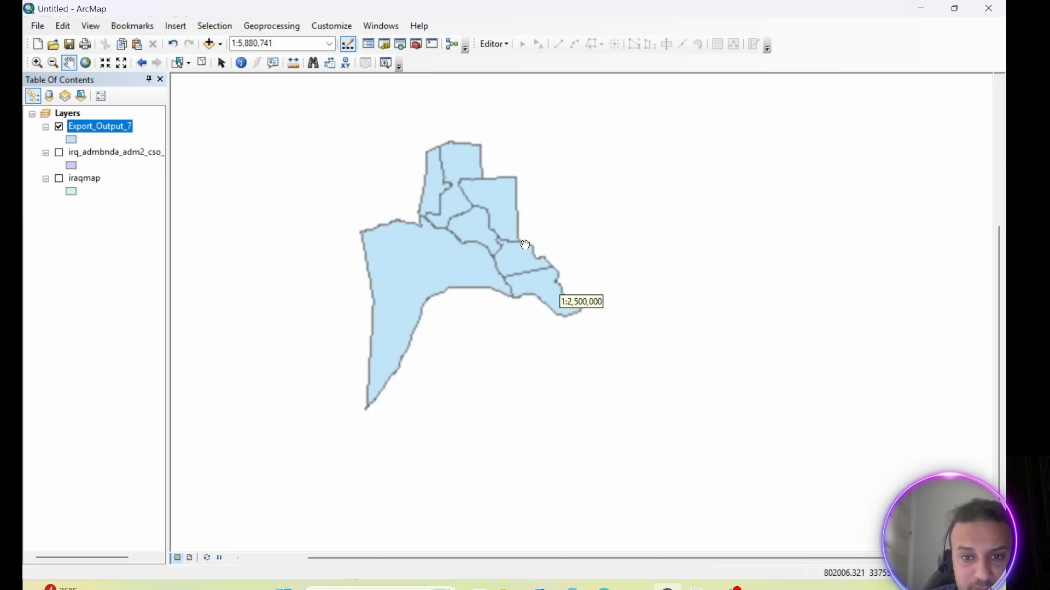
left_click_drag(460, 228, 590, 231)
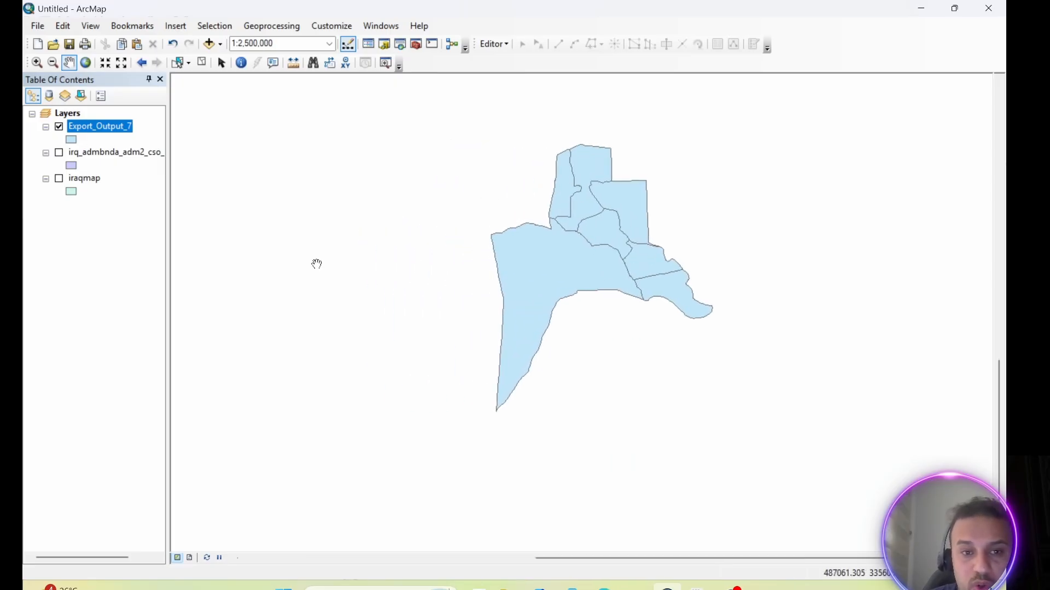
Turn on labels for the Export_Output_7 districts and apply the Arial Narrow font at size 16 to them.
right_click(85, 132)
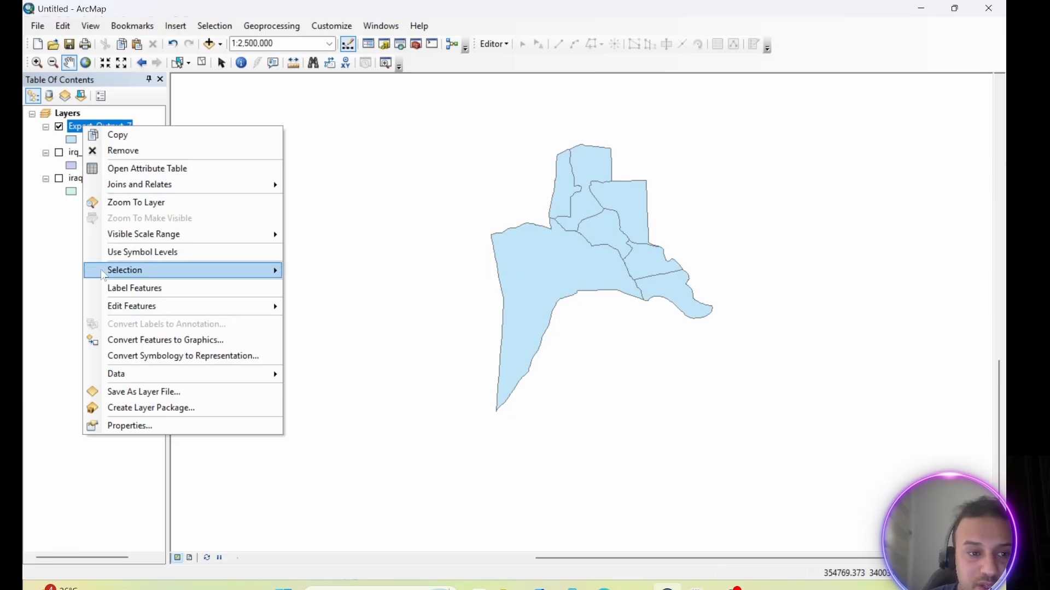
left_click(110, 289)
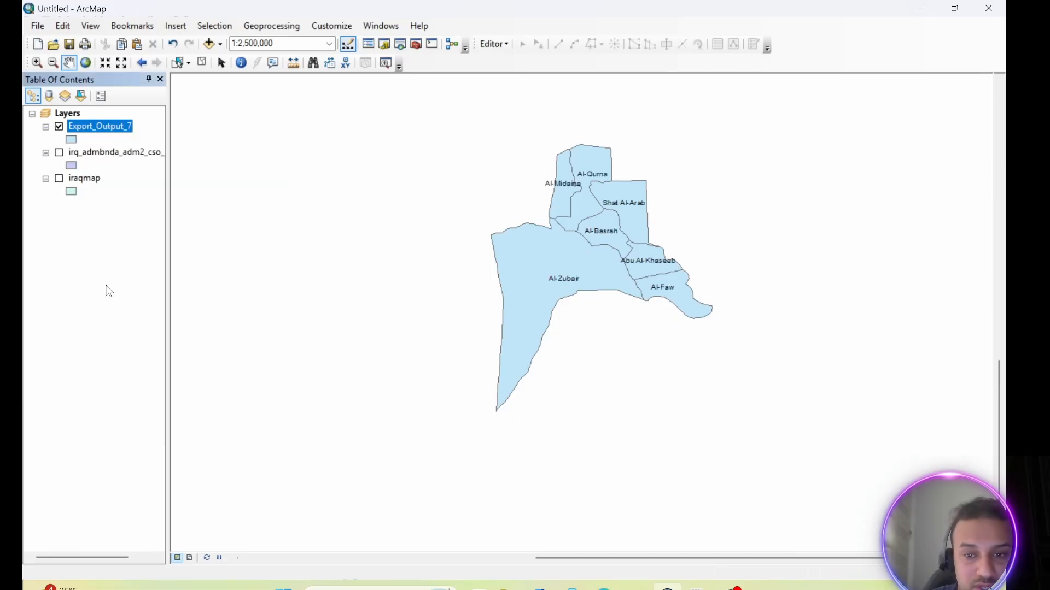
right_click(111, 128)
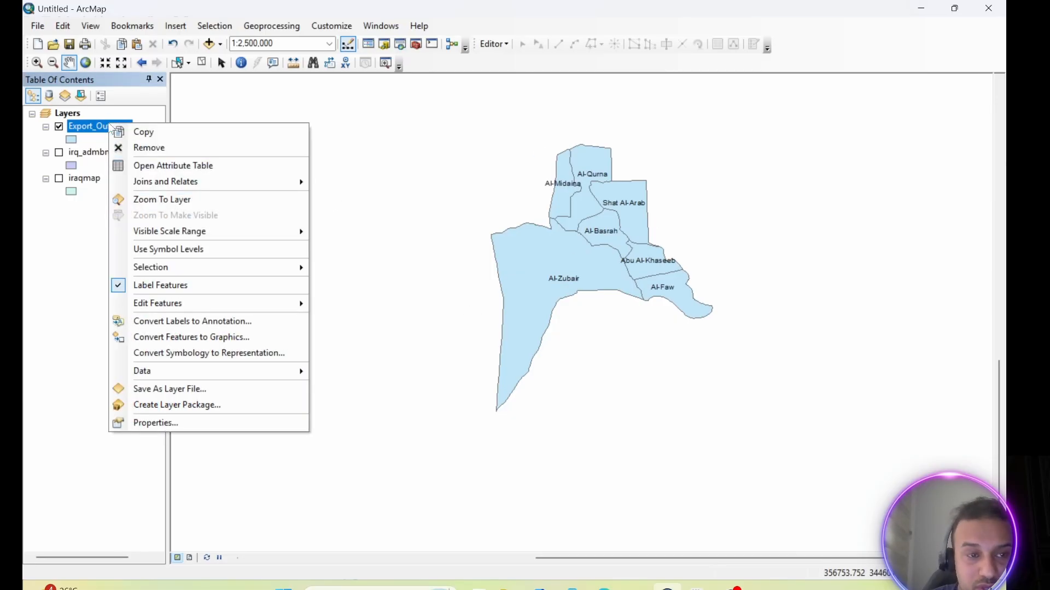
left_click(155, 423)
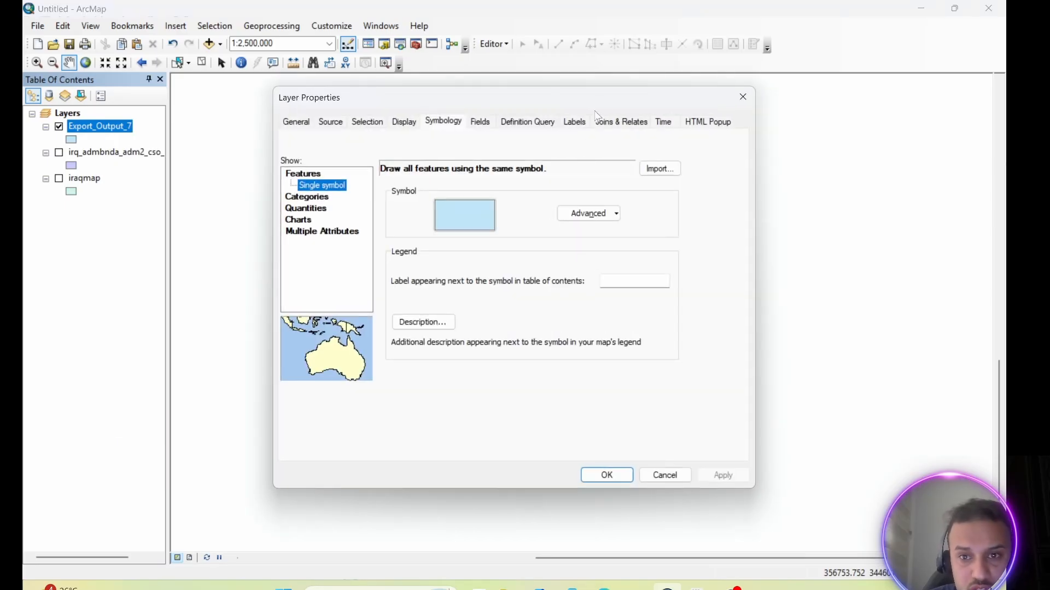
left_click_drag(532, 112, 326, 121)
left_click(369, 131)
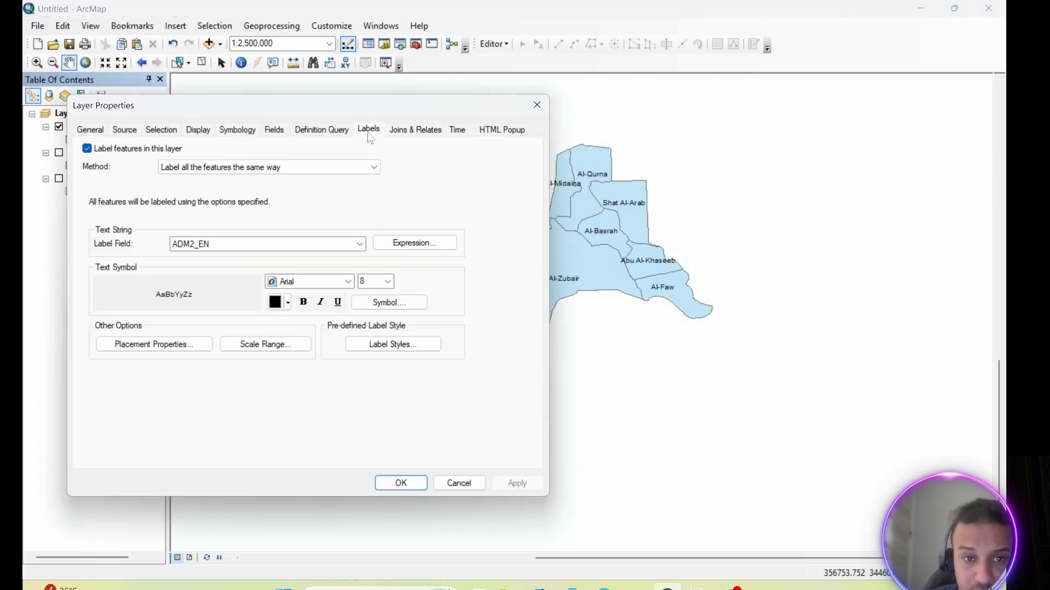
left_click(347, 280)
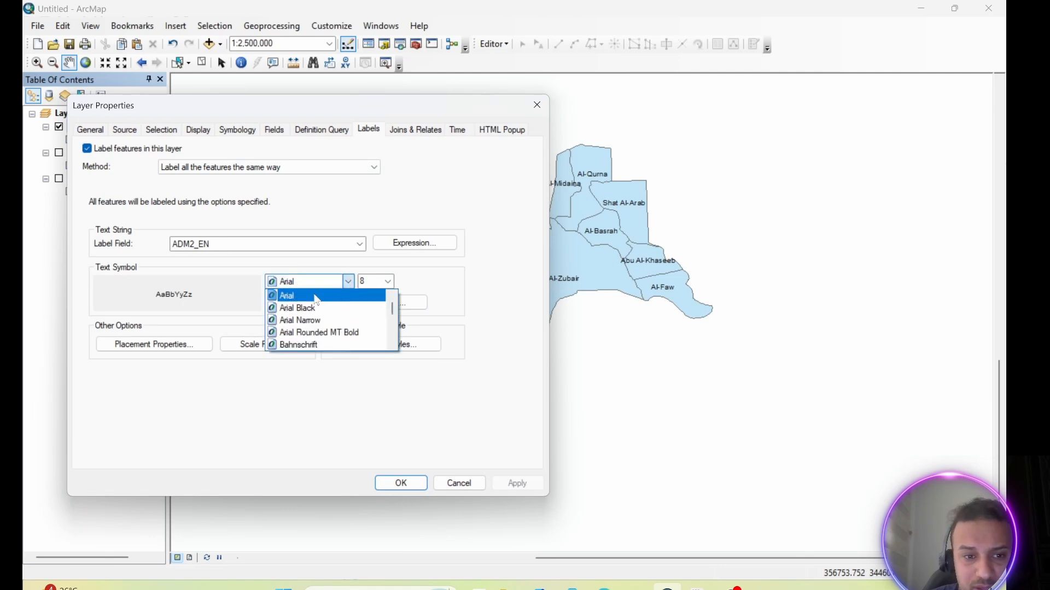
left_click(300, 322)
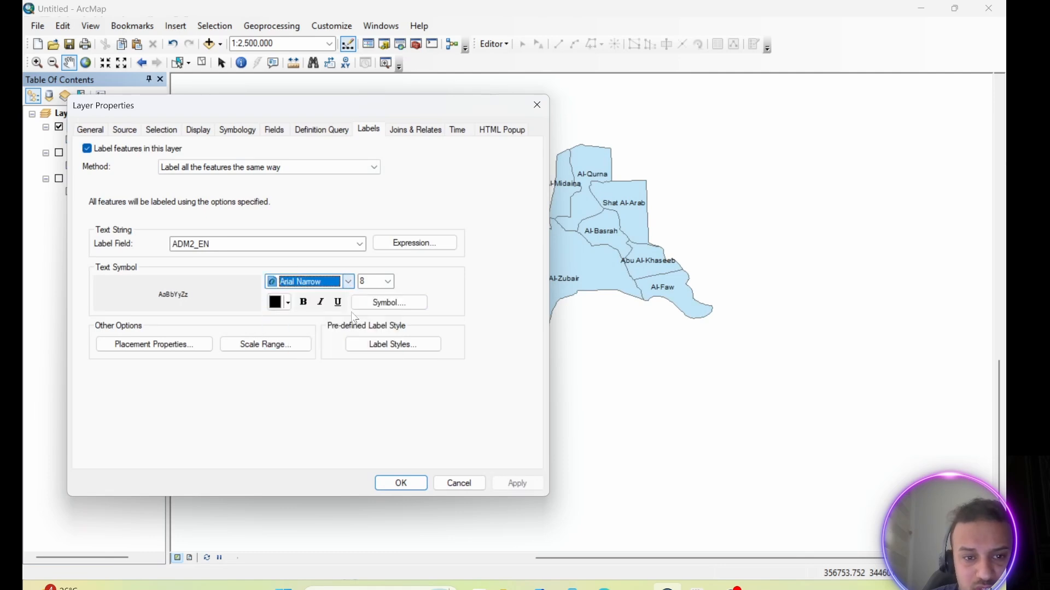
left_click(389, 282)
scroll(375, 328, "down", 1)
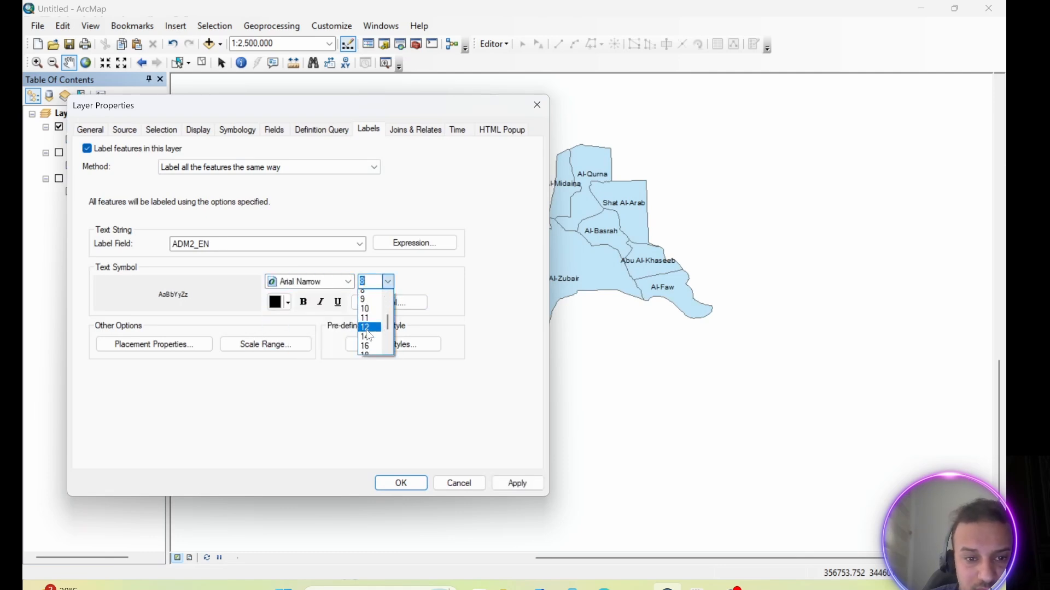
left_click(375, 322)
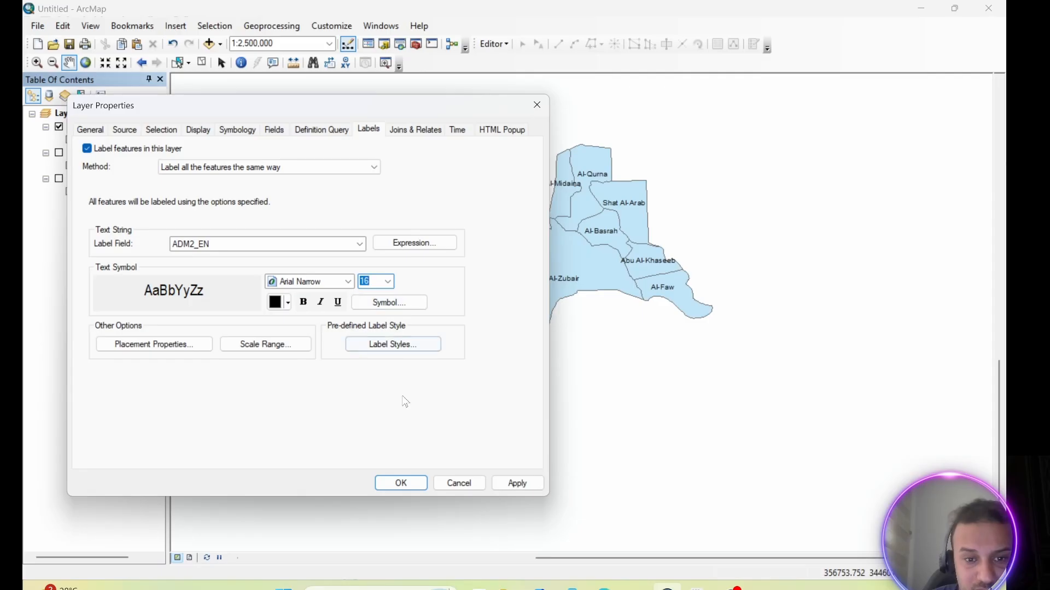
left_click(495, 484)
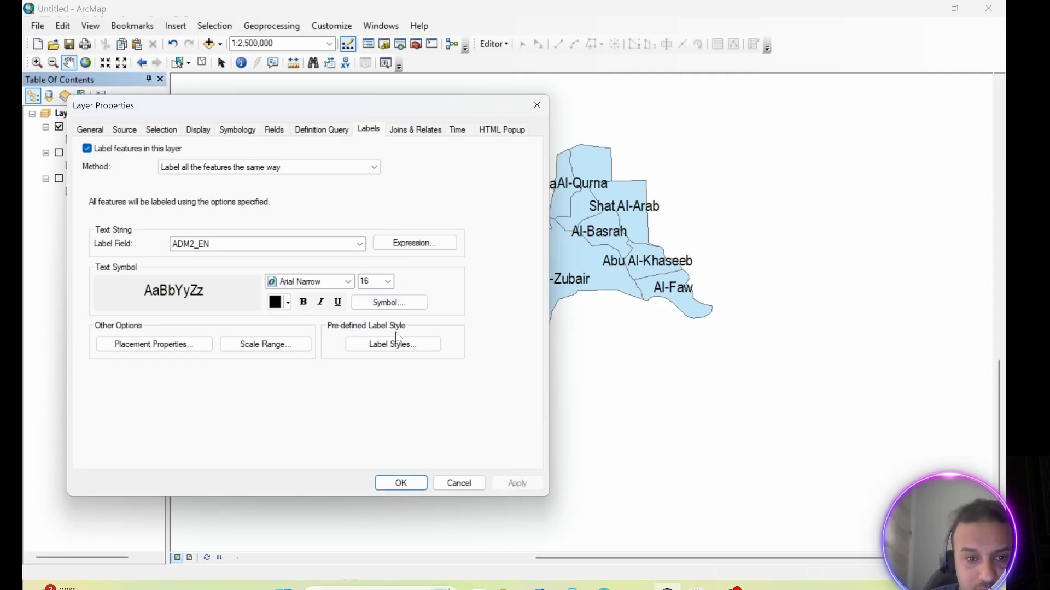
Reduce the district label size to 14 and accept the layer properties.
left_click(387, 282)
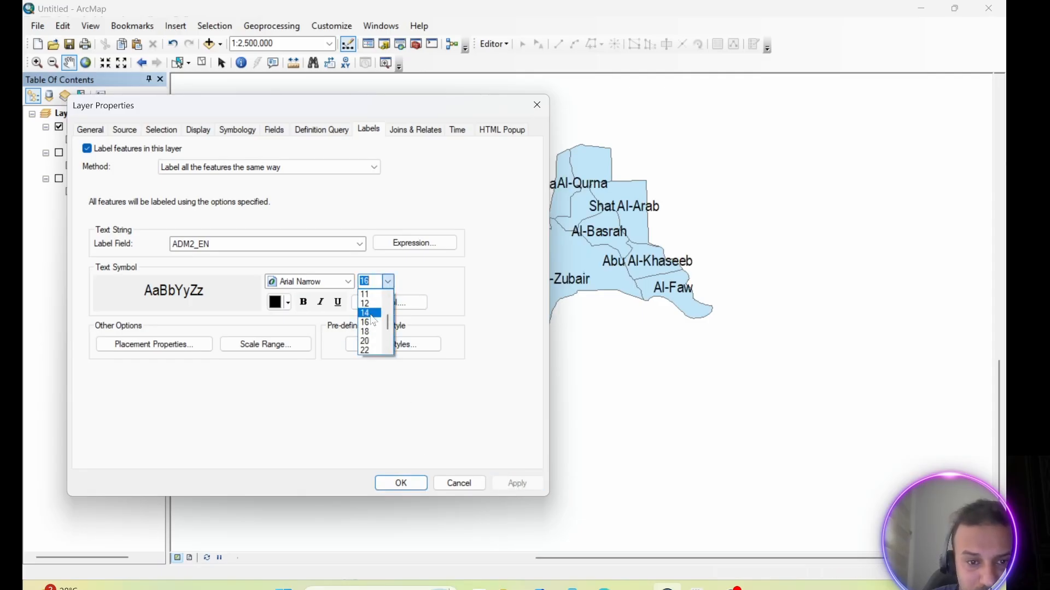
left_click(371, 313)
left_click(512, 484)
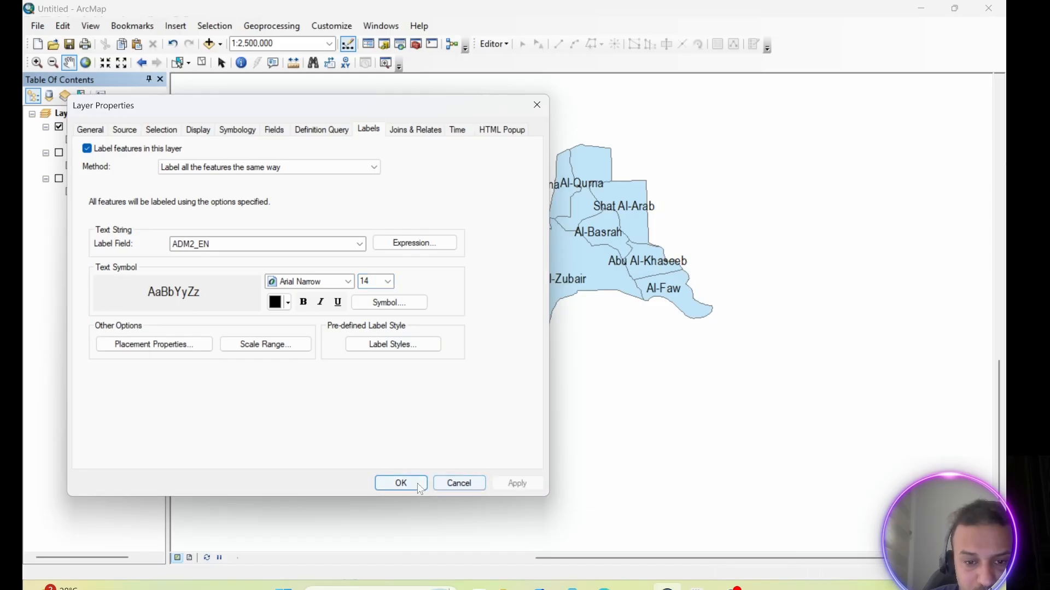
left_click(414, 483)
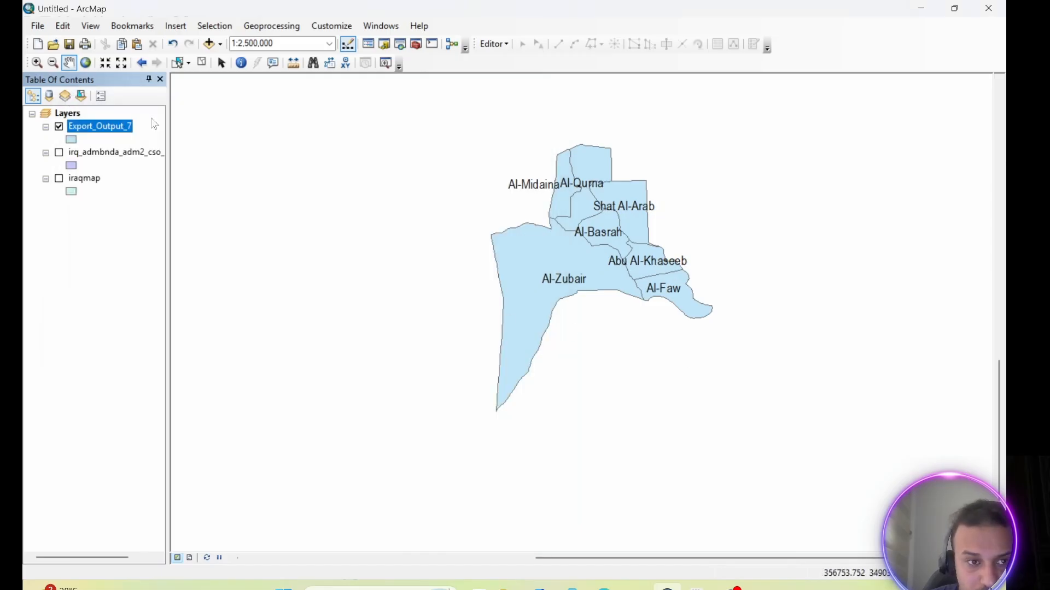
Change the Export_Output_7 symbol to the Hollow preset.
right_click(114, 128)
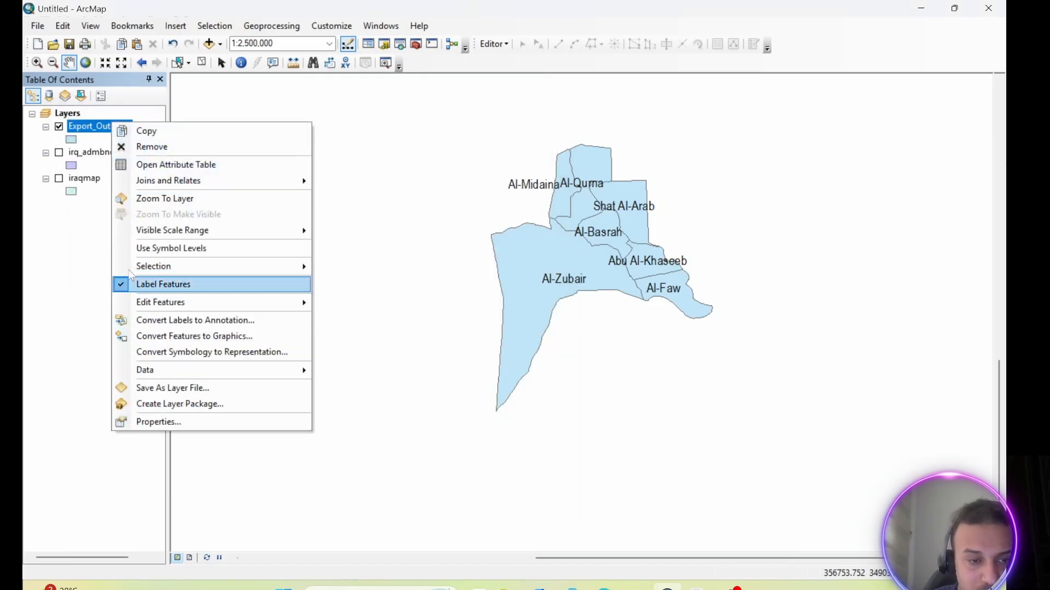
left_click(71, 140)
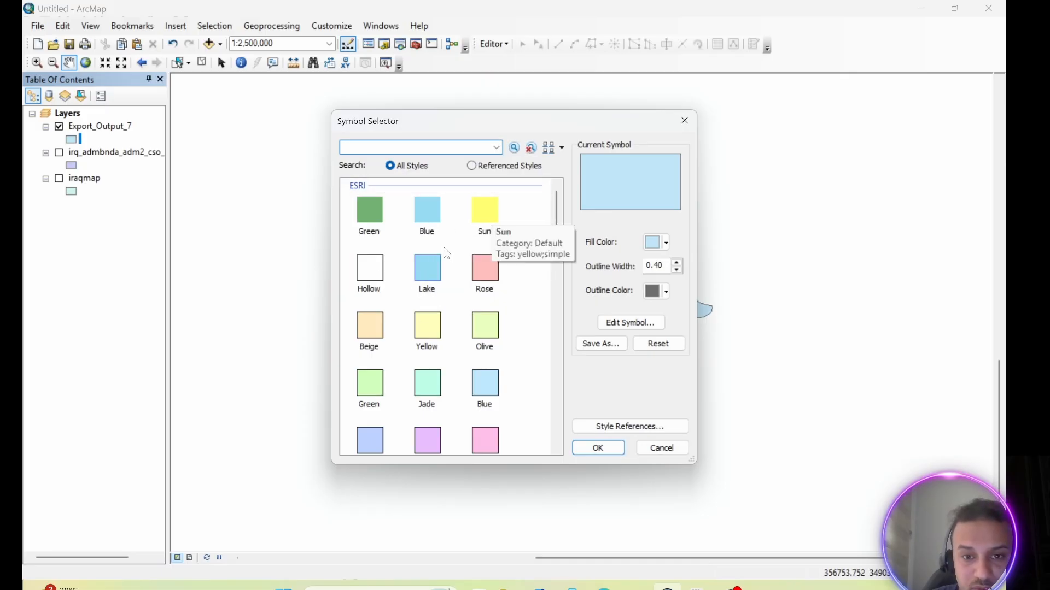
left_click(370, 267)
left_click(597, 448)
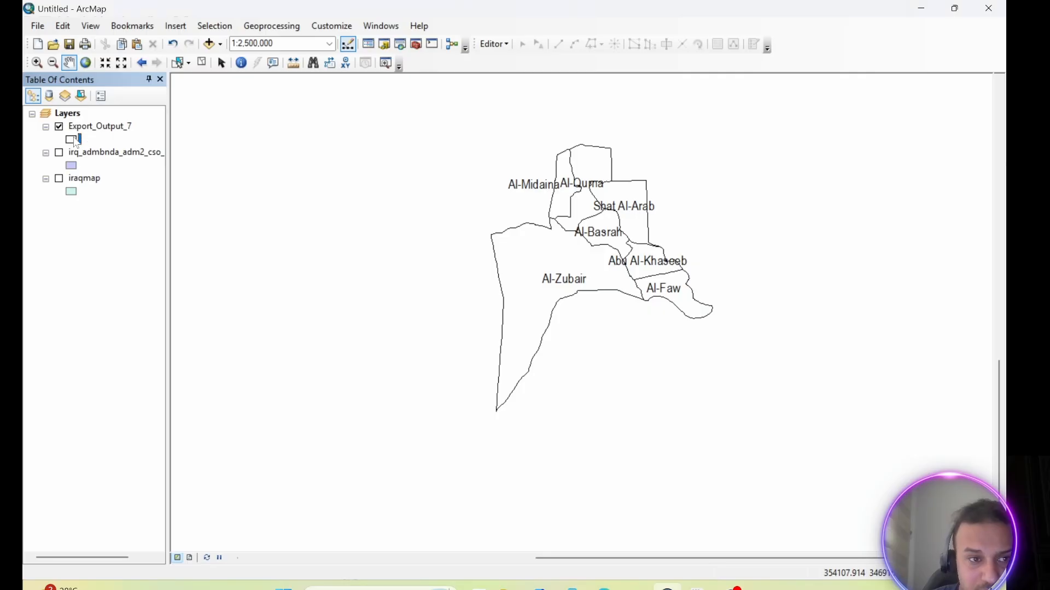
Change the Export_Output_7 symbol to the outline-free Blue preset.
left_click(71, 140)
left_click(419, 220)
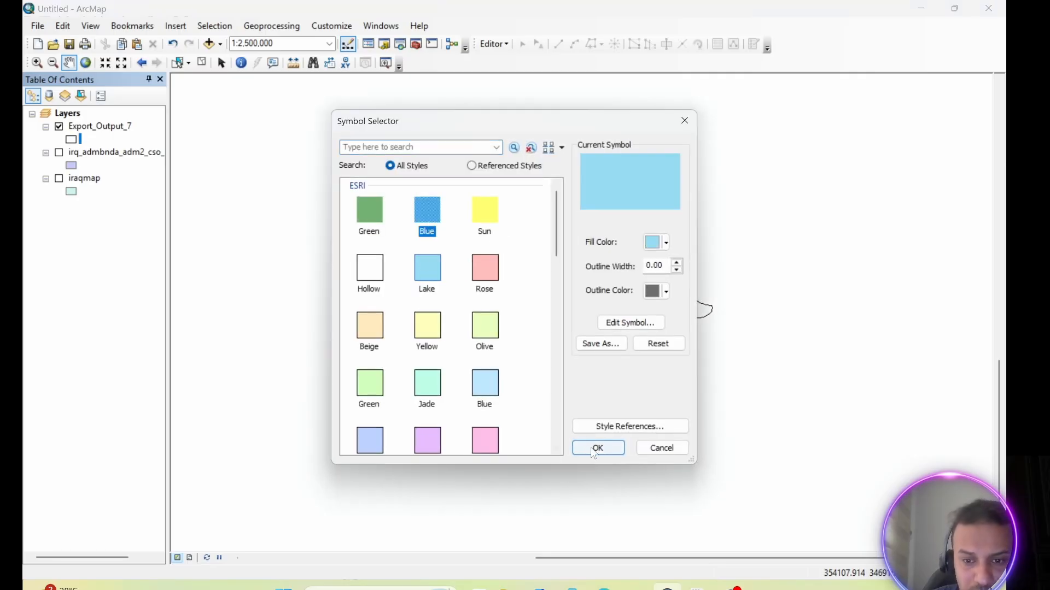
left_click(597, 448)
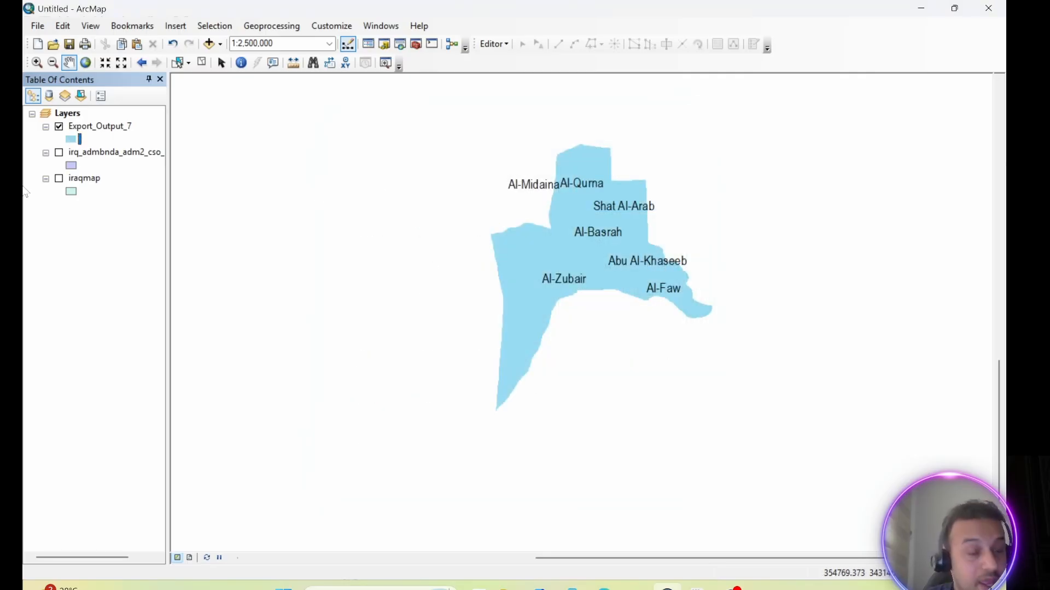
Reopen the Export_Output_7 layer properties and apply a label size of 11.
right_click(93, 131)
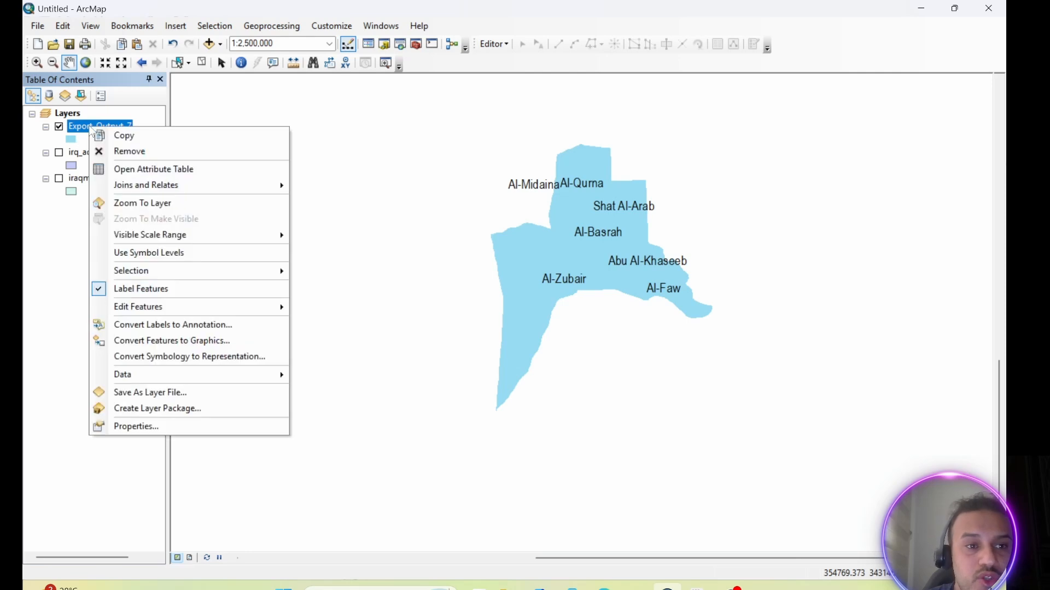
left_click(156, 430)
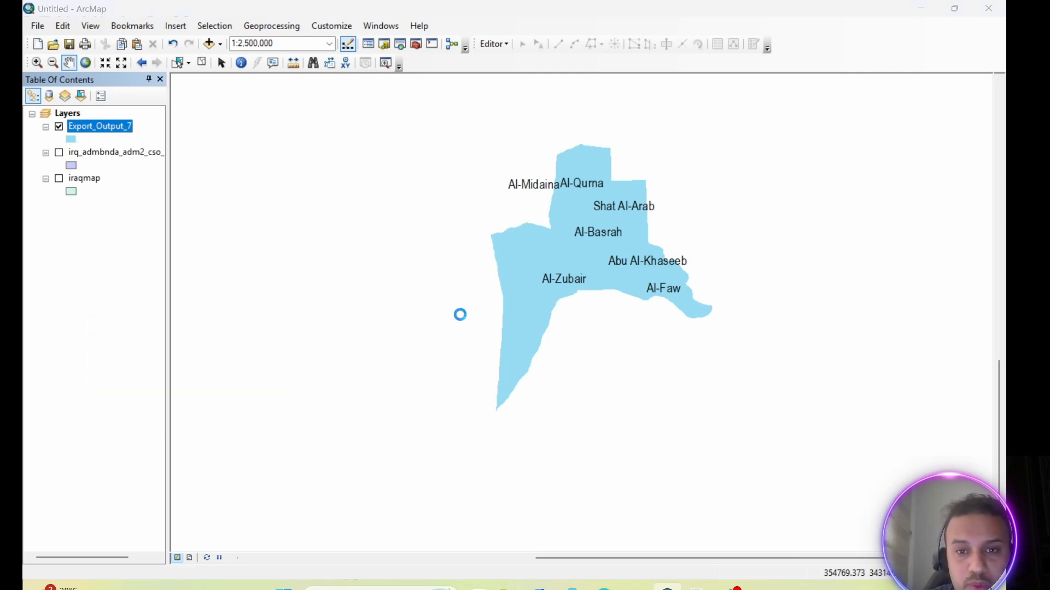
left_click_drag(520, 98, 304, 100)
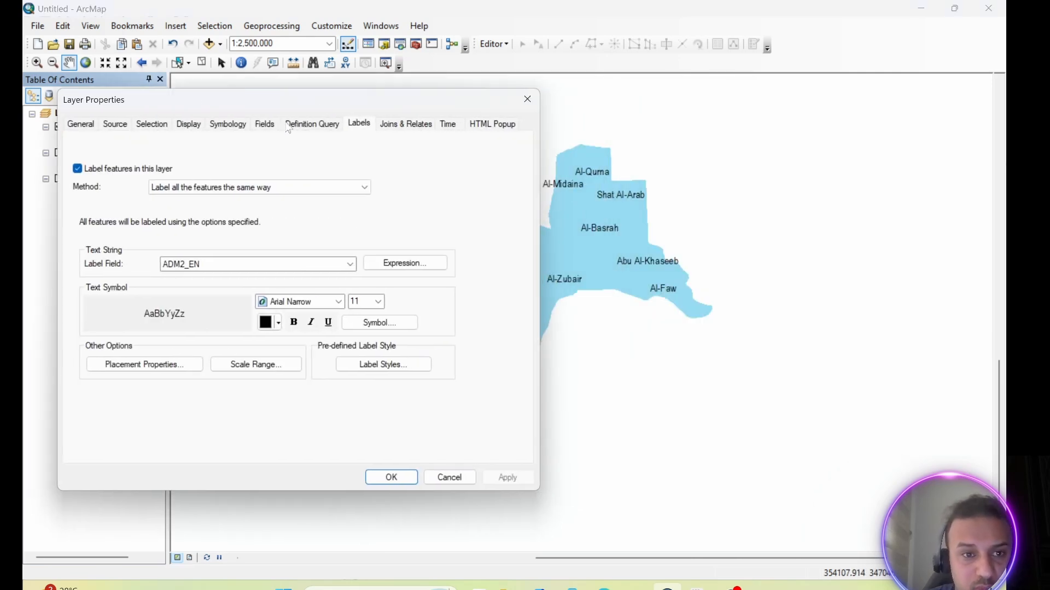
Set the districts' single symbol to the Yellow preset in the layer's symbology and apply it to the map.
left_click(223, 126)
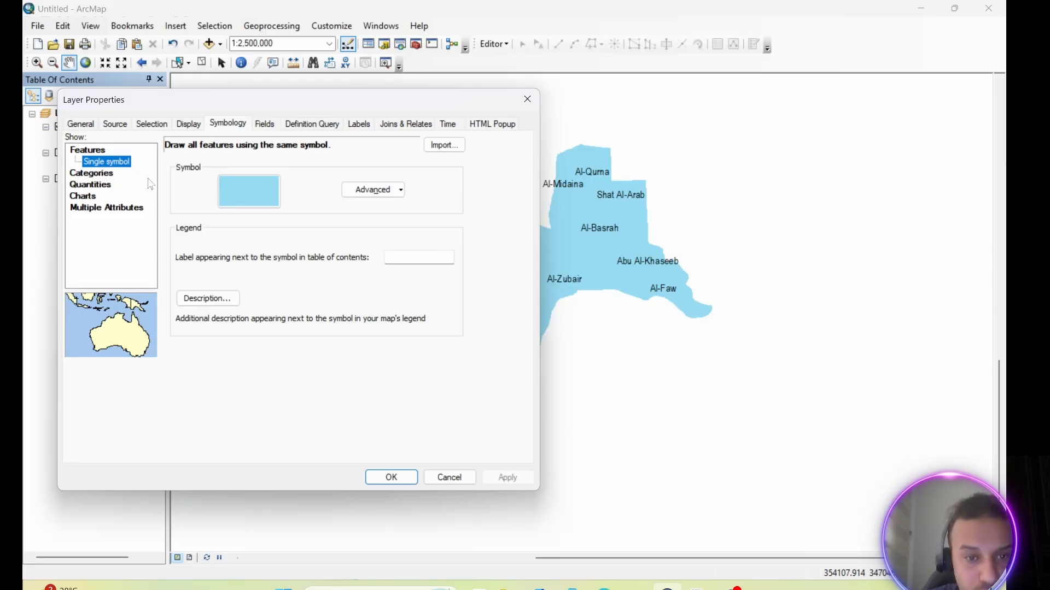
left_click(264, 190)
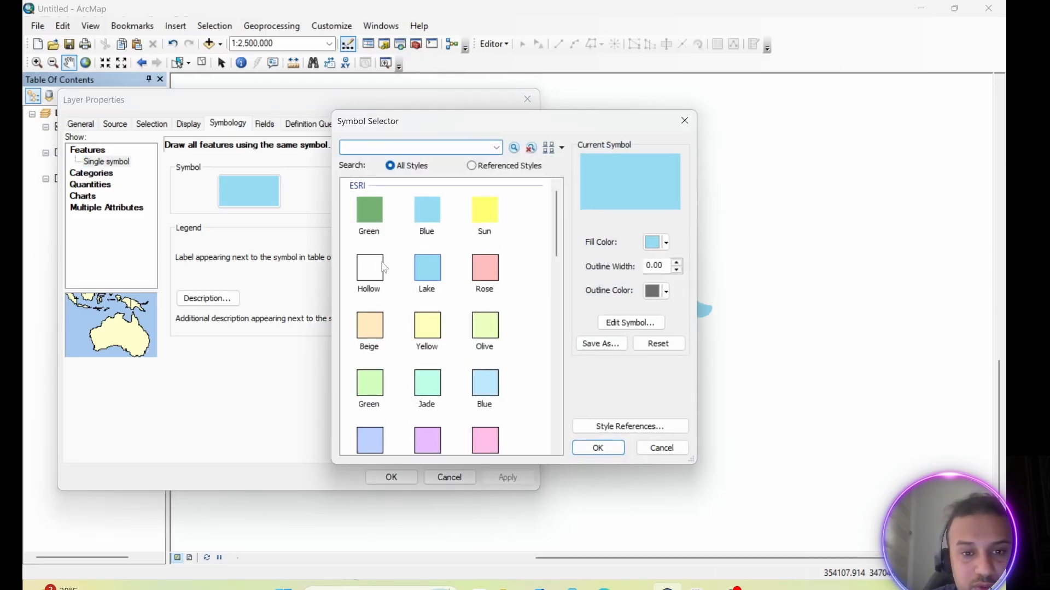
left_click(372, 263)
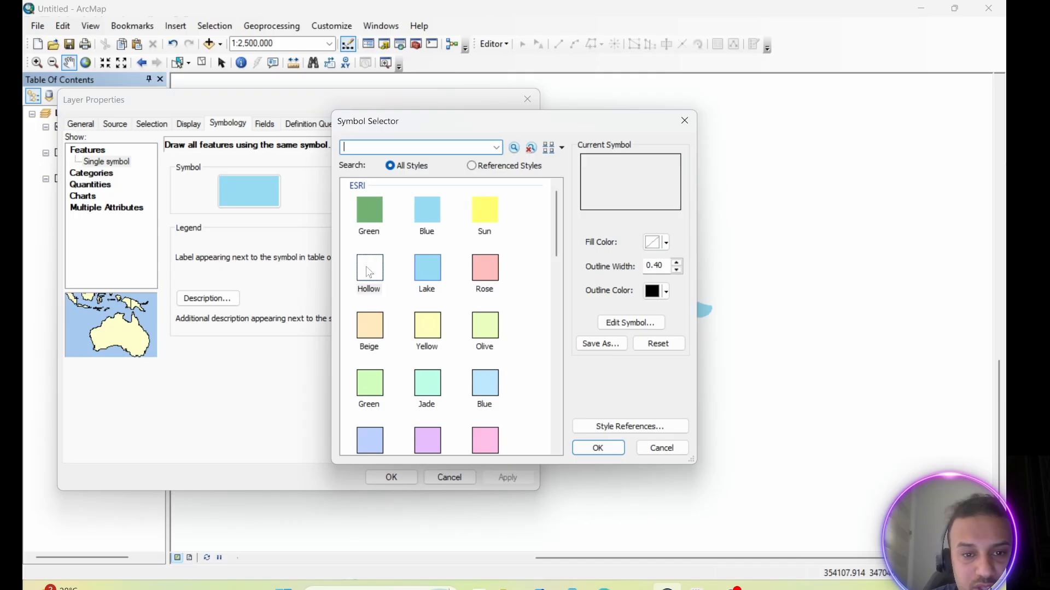
left_click(429, 325)
left_click(598, 448)
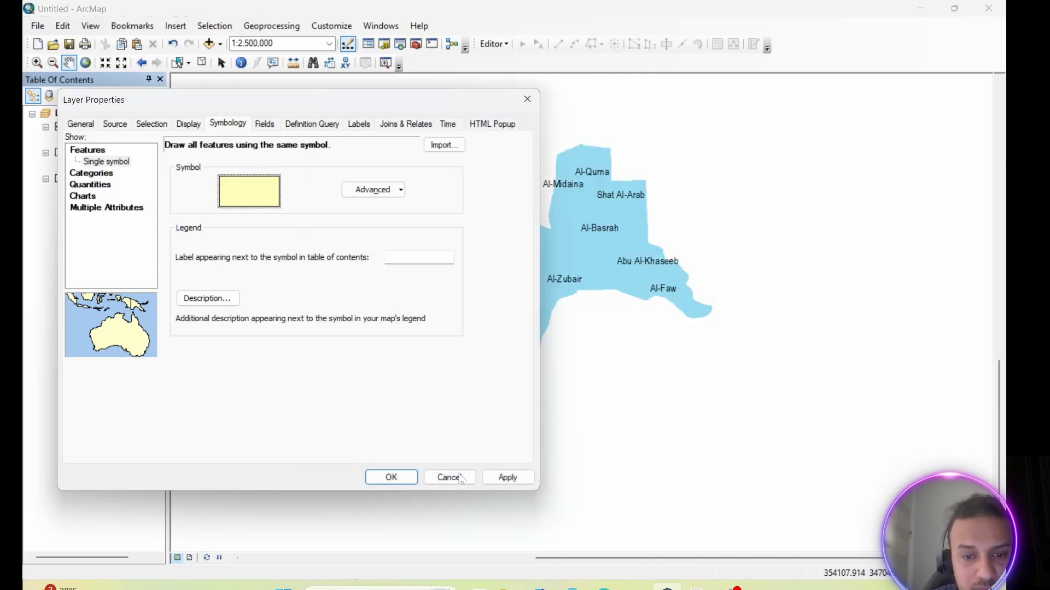
left_click(500, 480)
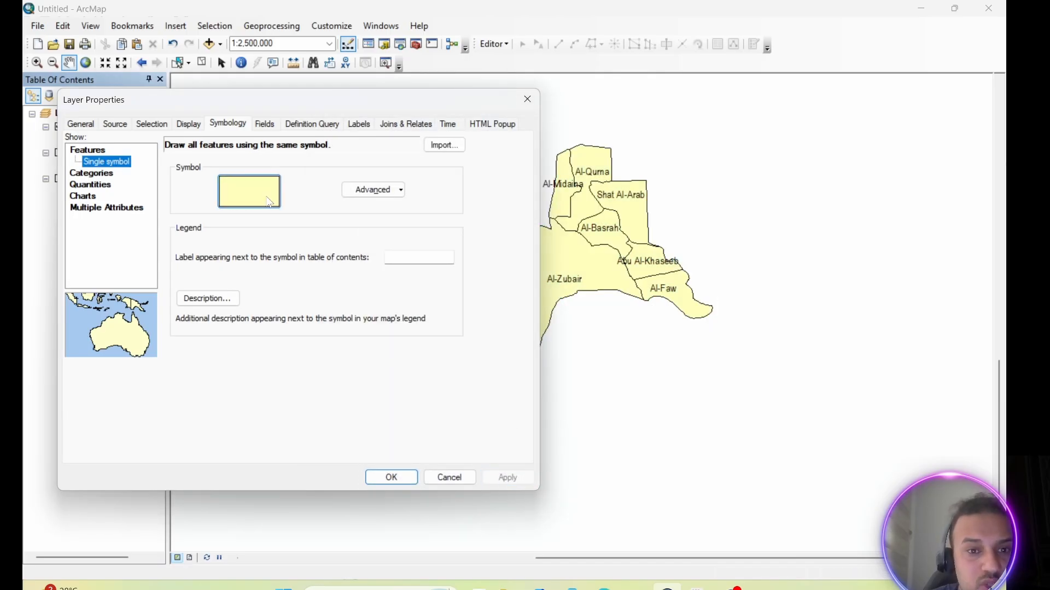
Symbolize the districts by unique values of the ADM2_EN field, adding all values, and accept the layer properties.
left_click(93, 174)
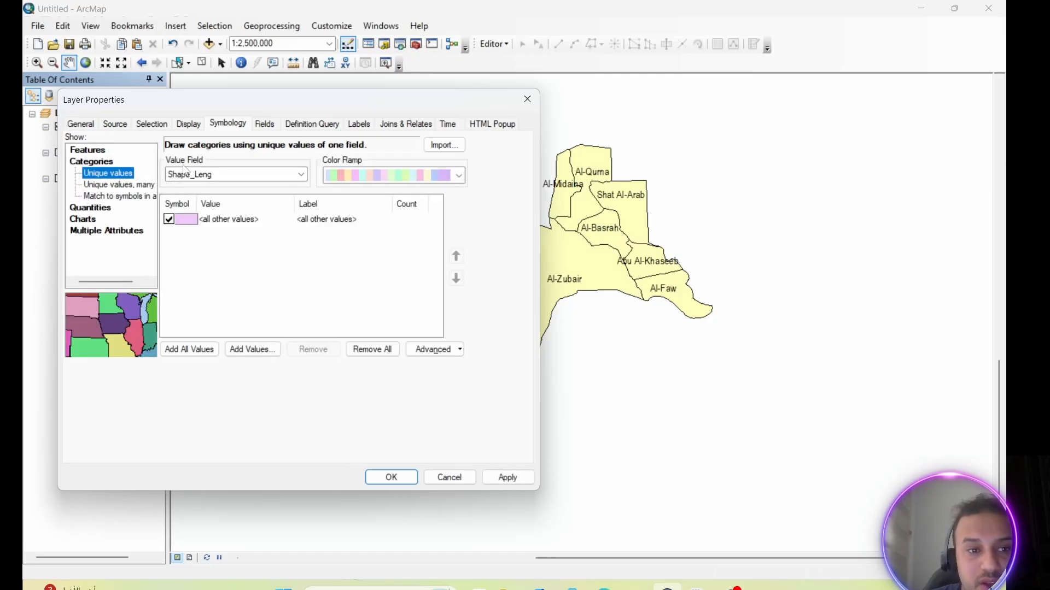
left_click(300, 175)
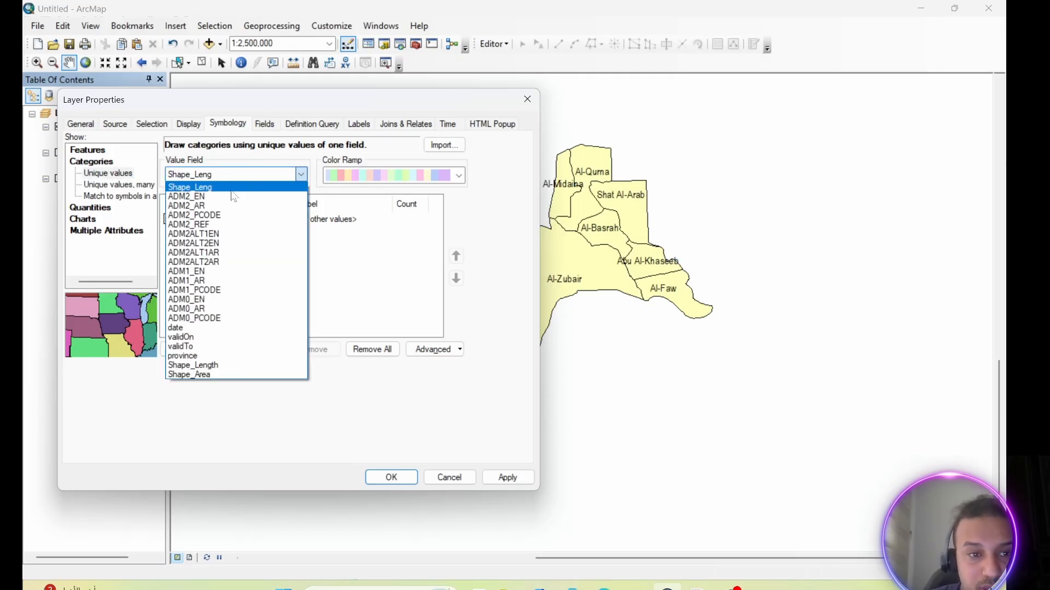
left_click(200, 198)
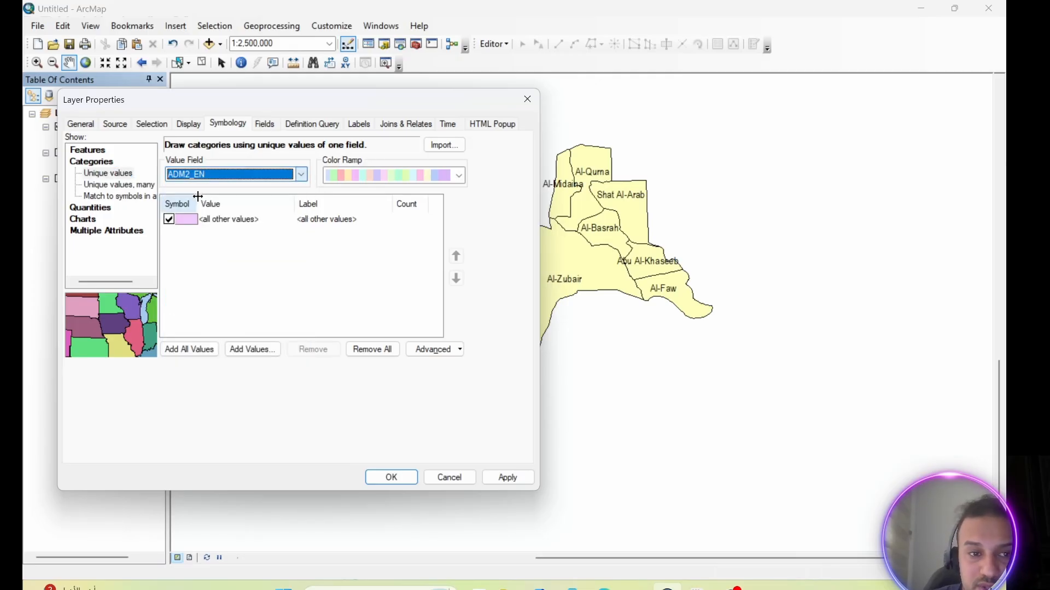
left_click(190, 353)
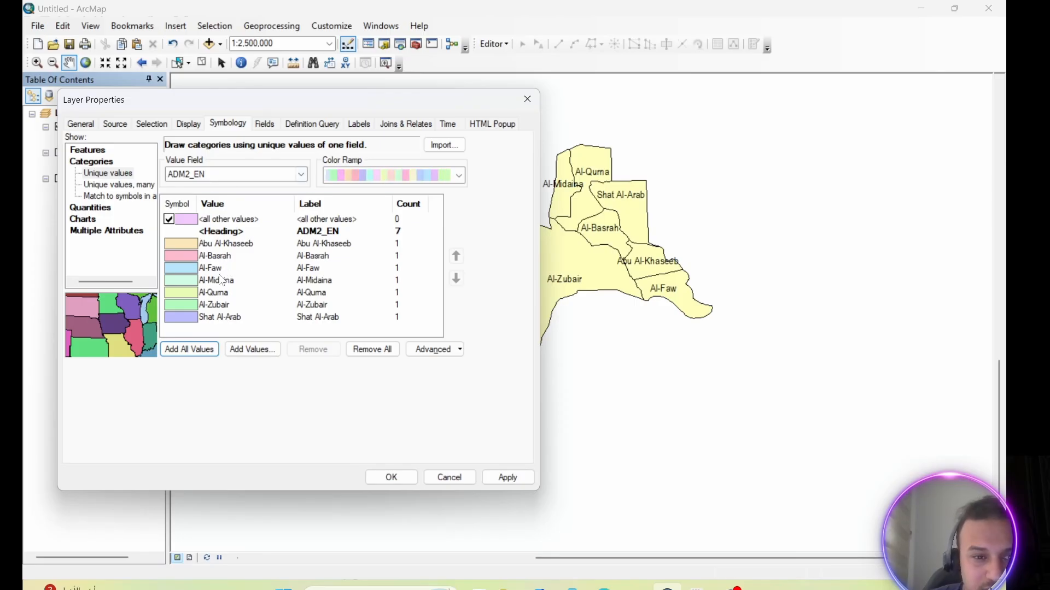
left_click(506, 479)
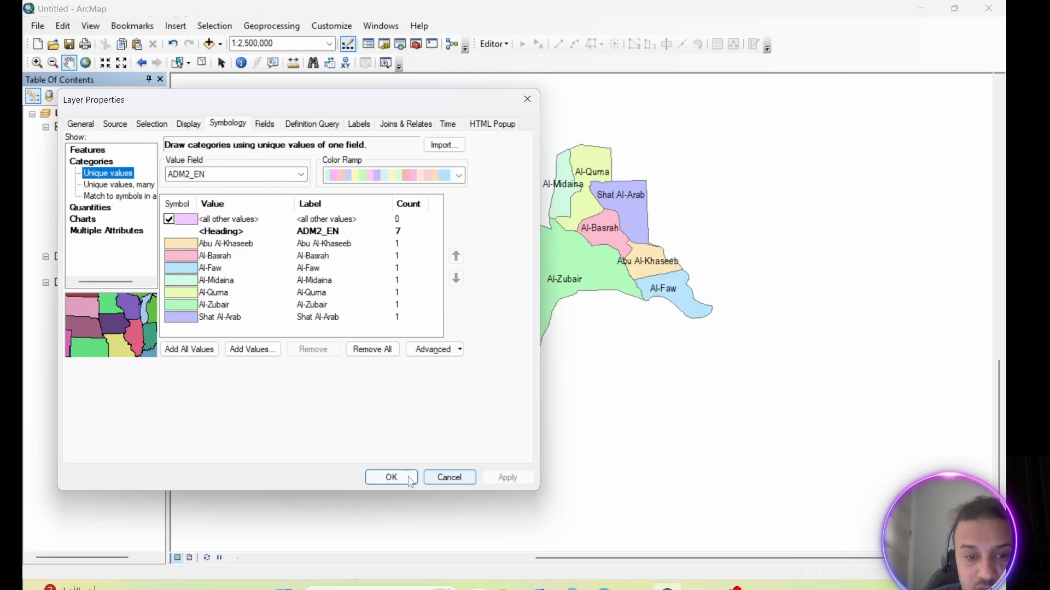
left_click(391, 477)
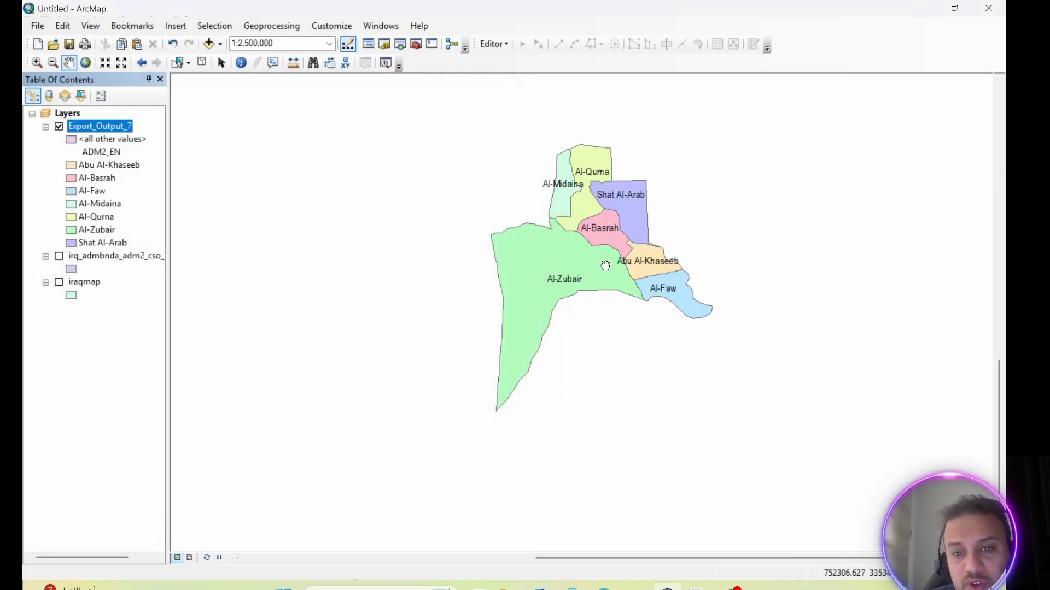
Change the Abu Al-Khaseeb district's symbol to the Sun preset.
double_click(72, 167)
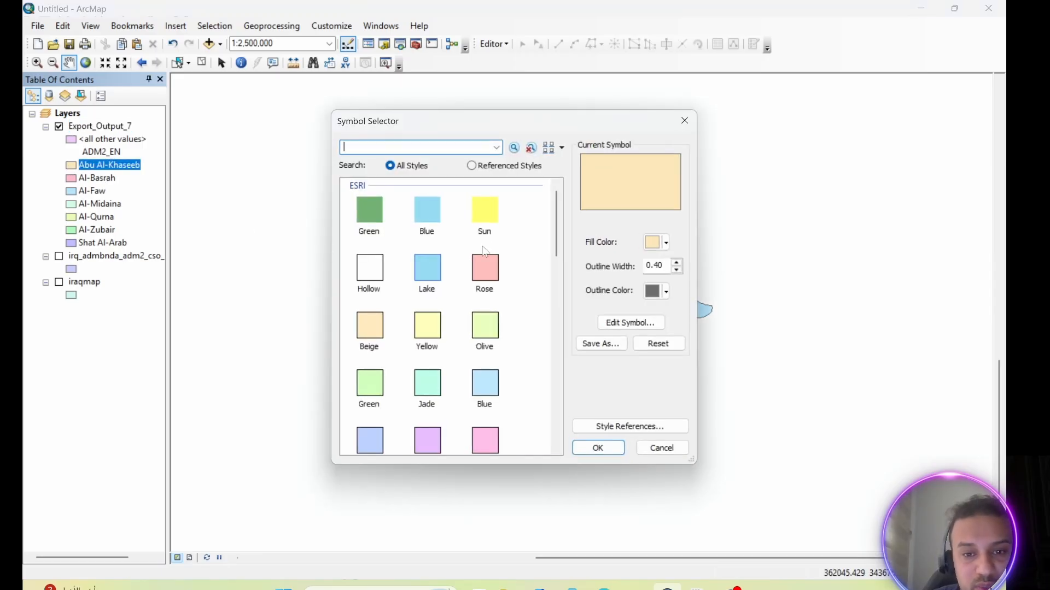
left_click(487, 222)
left_click_drag(585, 121, 387, 120)
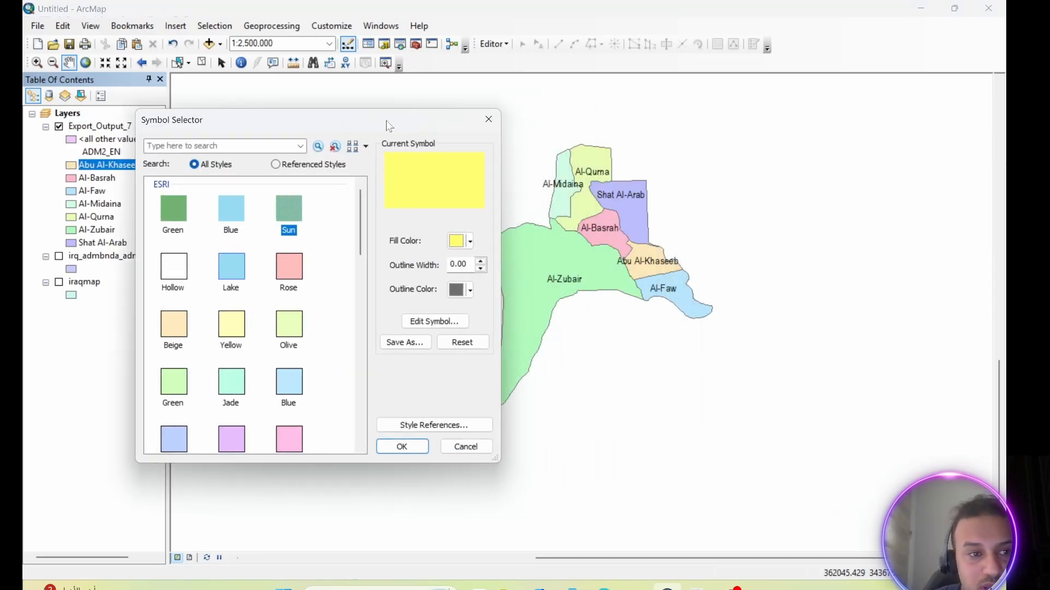
left_click(397, 445)
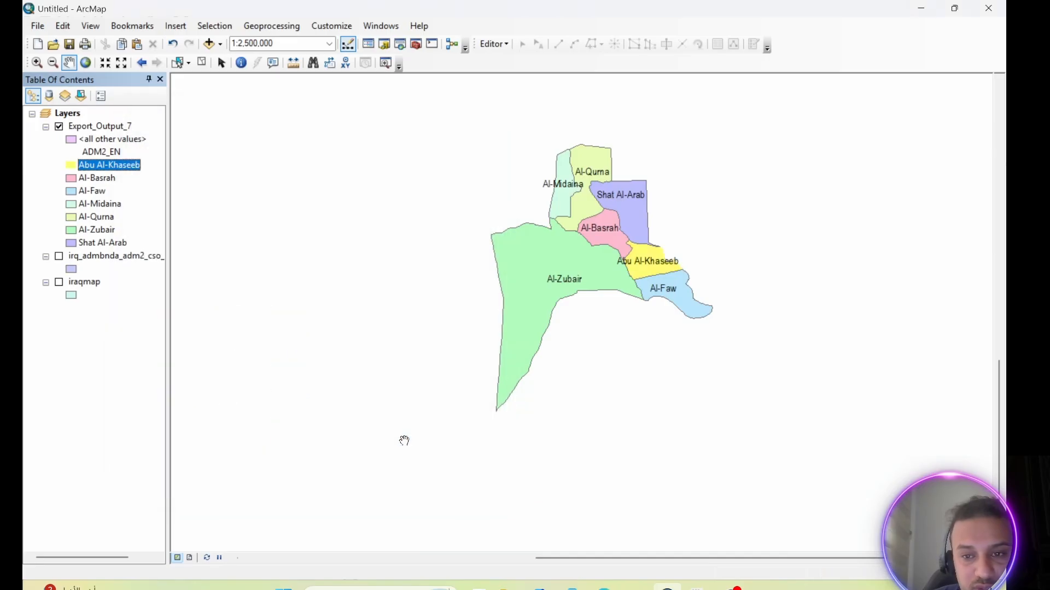
Change the Al-Qurna district's symbol to the Rose preset.
double_click(72, 217)
left_click(281, 271)
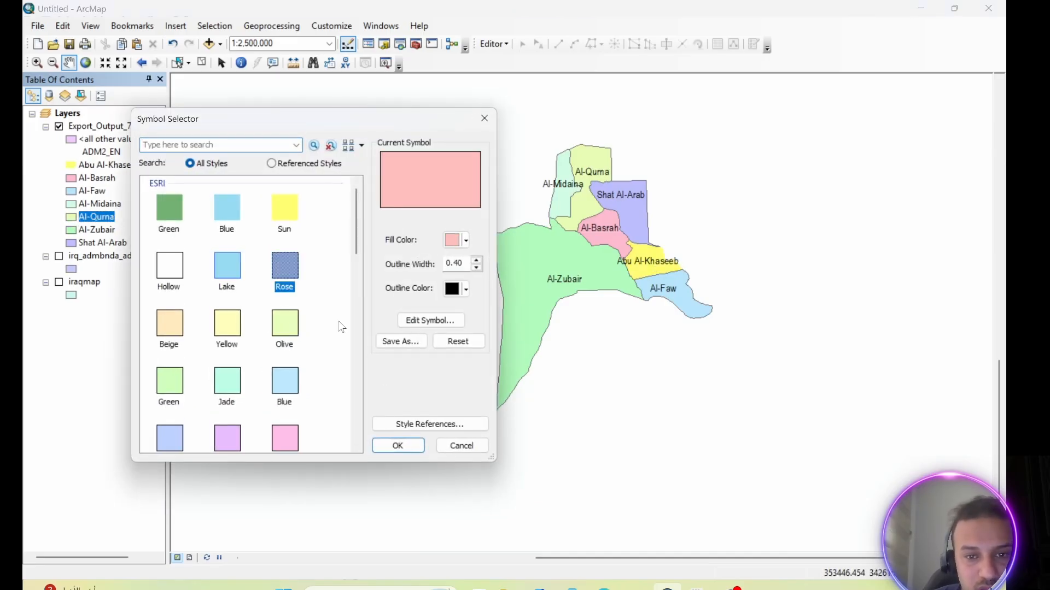
left_click(398, 446)
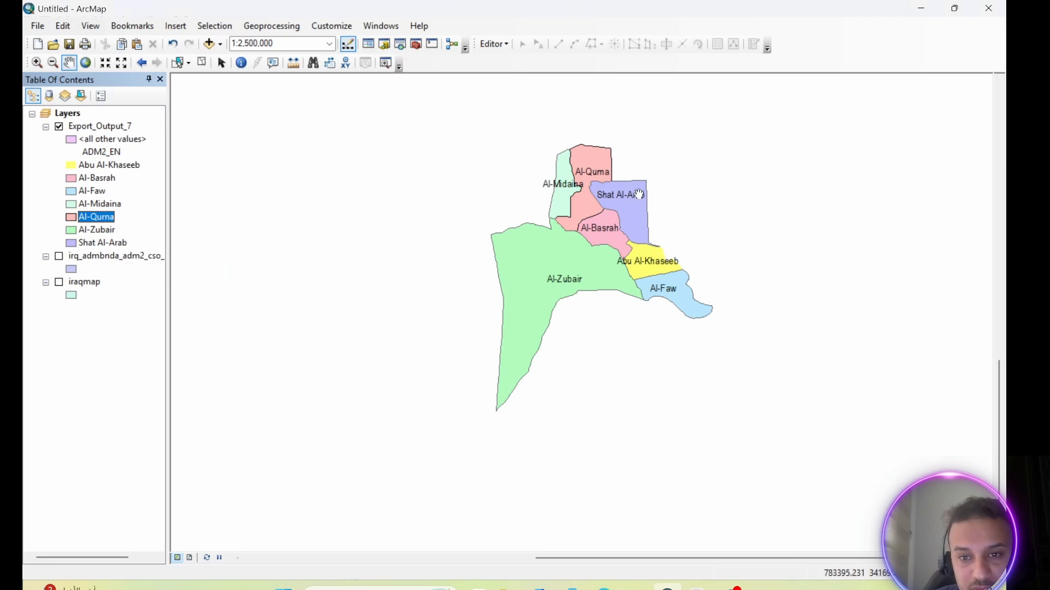
Switch the Export_Output_7 layer's symbology to graduated colors with a light-orange to brick-red color ramp and apply it.
right_click(82, 126)
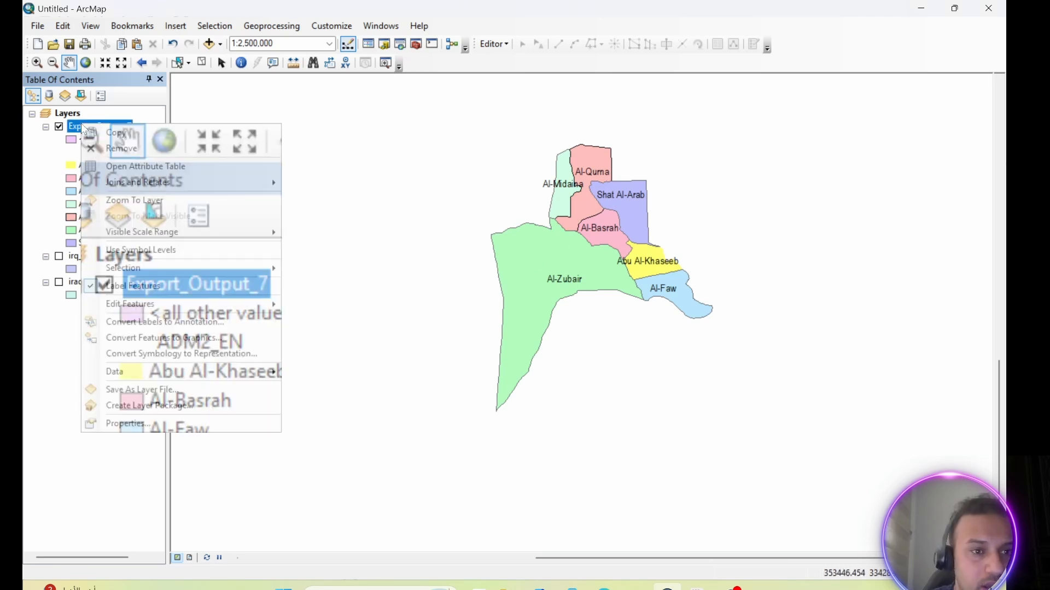
left_click(140, 424)
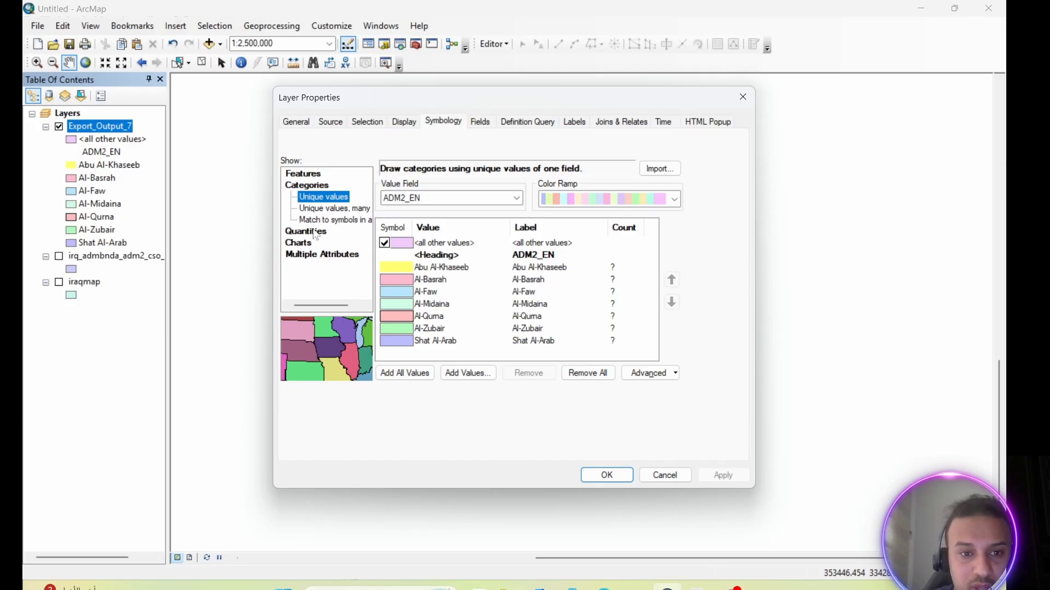
left_click(313, 230)
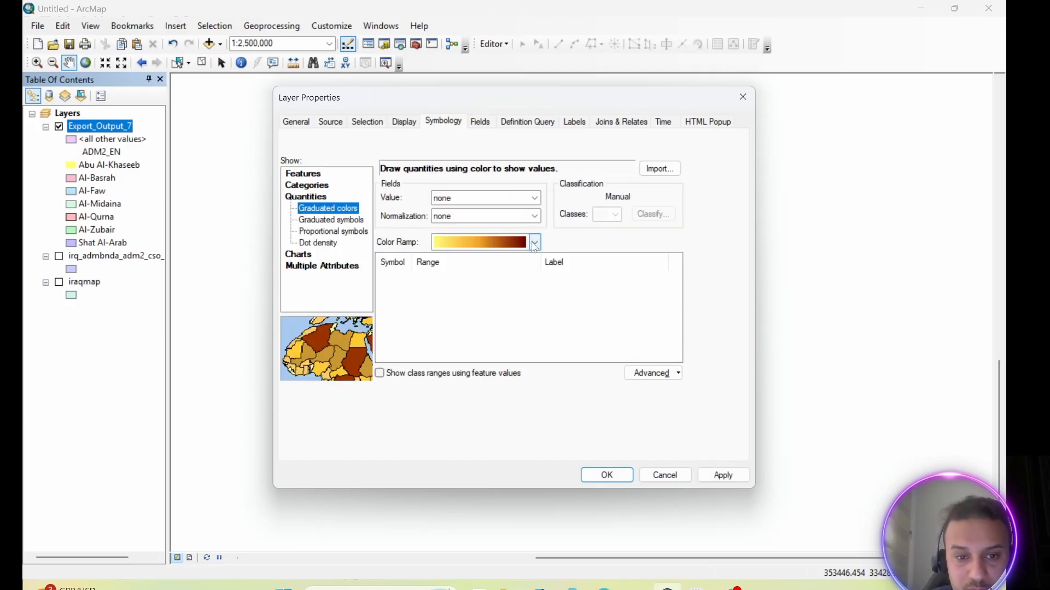
left_click(534, 245)
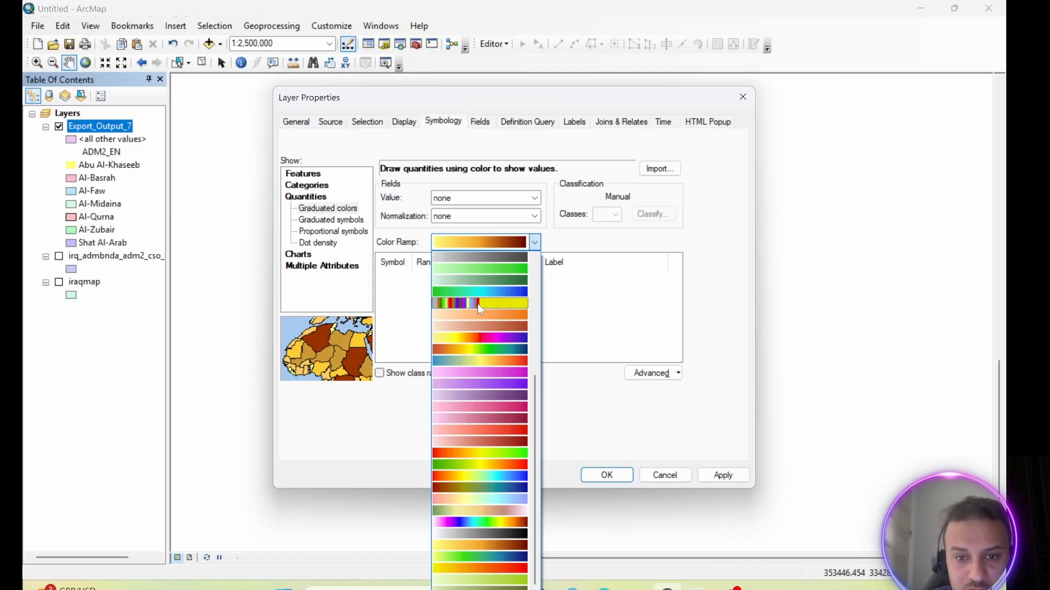
left_click(477, 326)
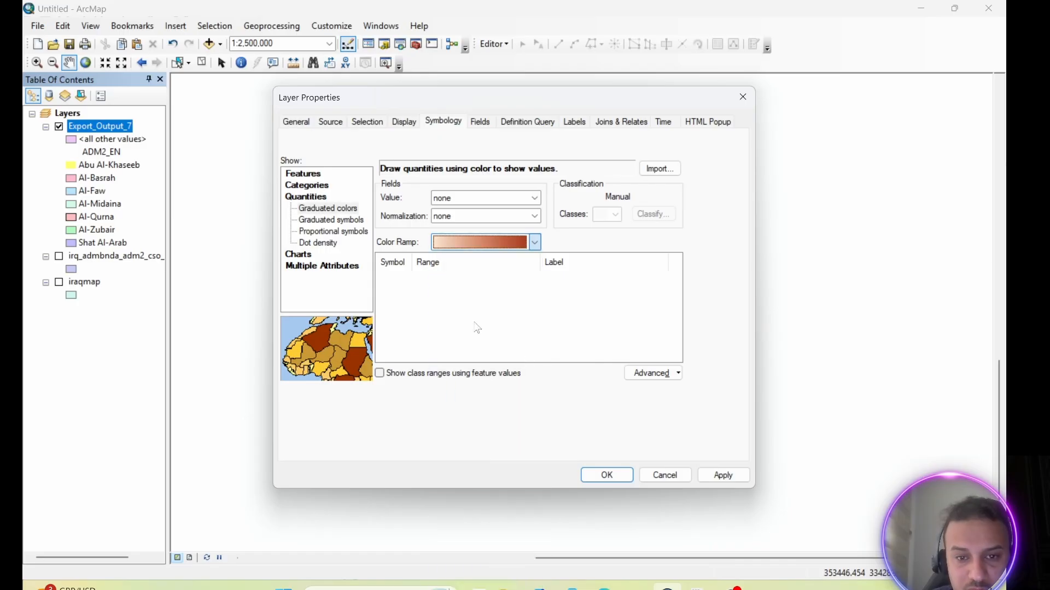
left_click(722, 479)
left_click_drag(597, 116, 775, 117)
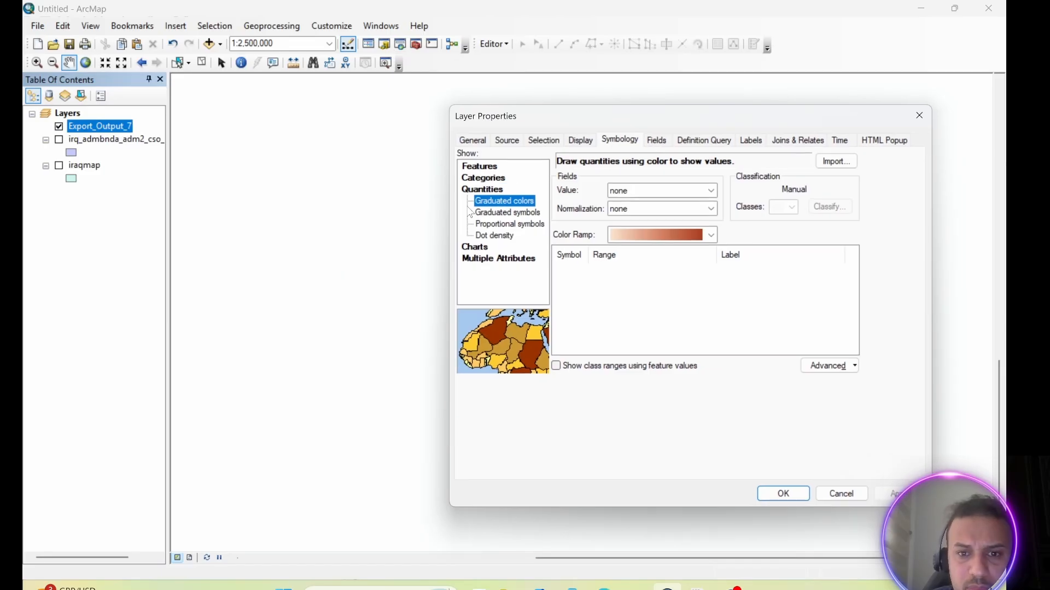
Symbolize the districts with pie charts based on the Shape_Length field and apply the symbology to the map.
left_click(484, 249)
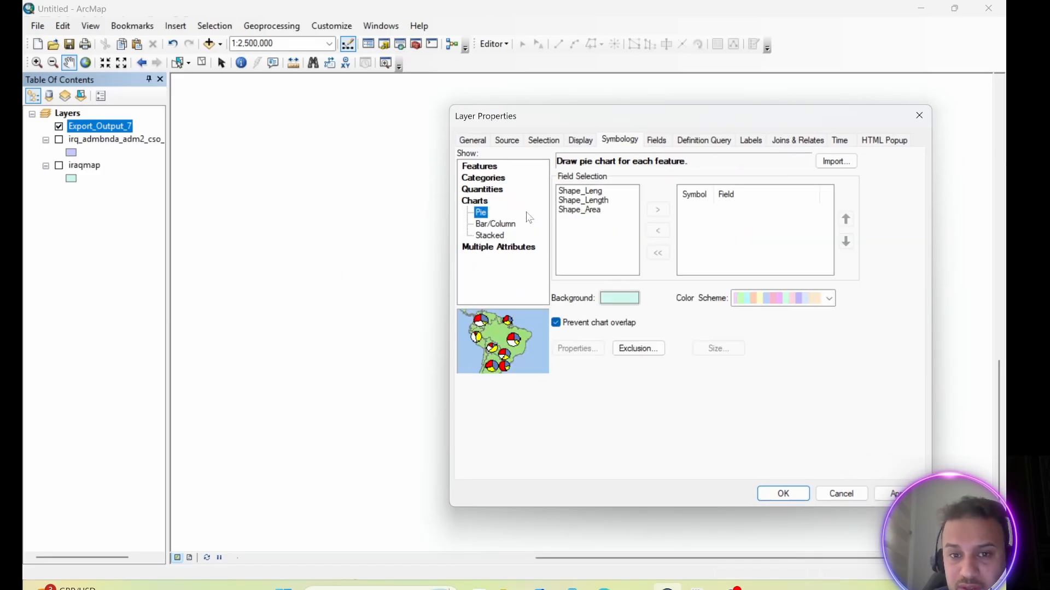
left_click(578, 192)
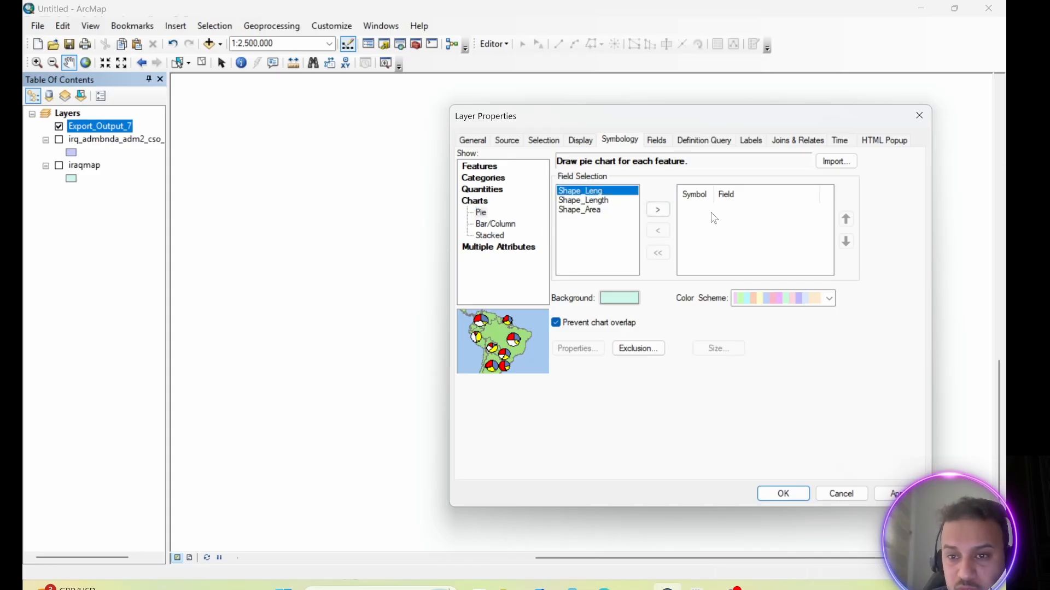
left_click(587, 202)
left_click(658, 210)
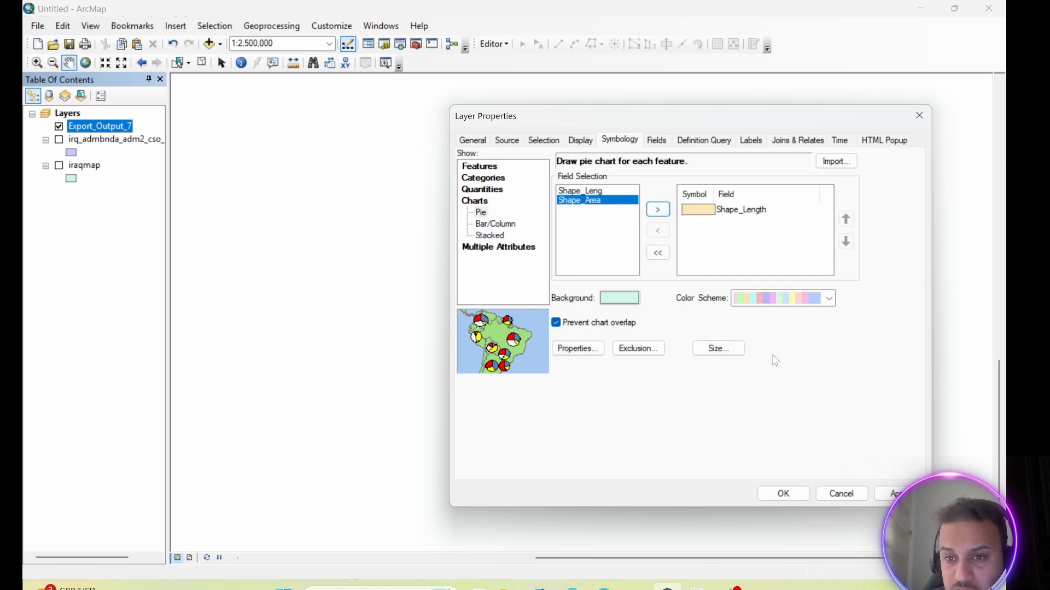
left_click(891, 493)
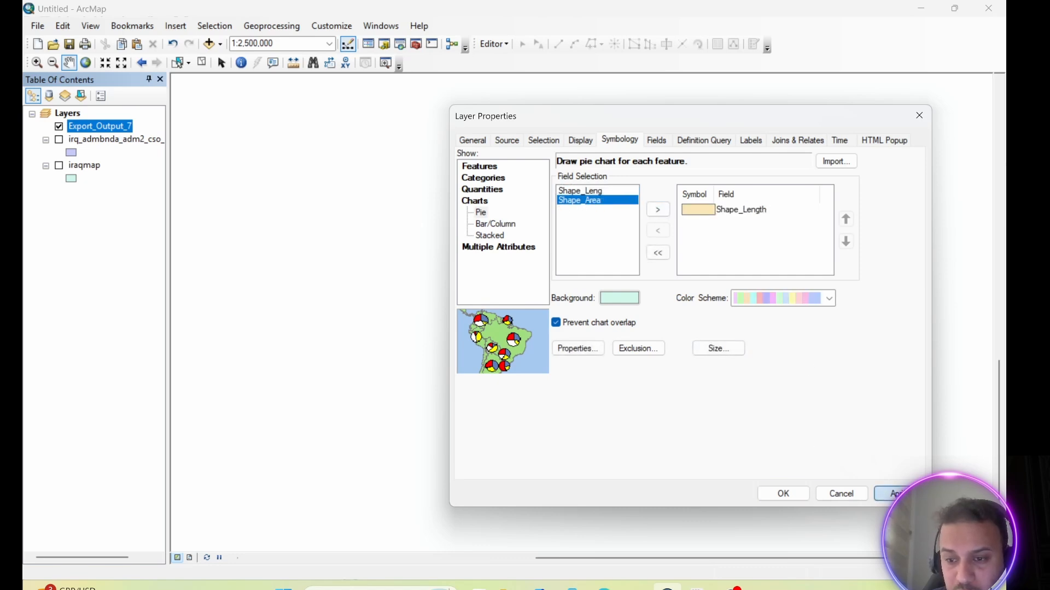
left_click_drag(741, 120, 316, 82)
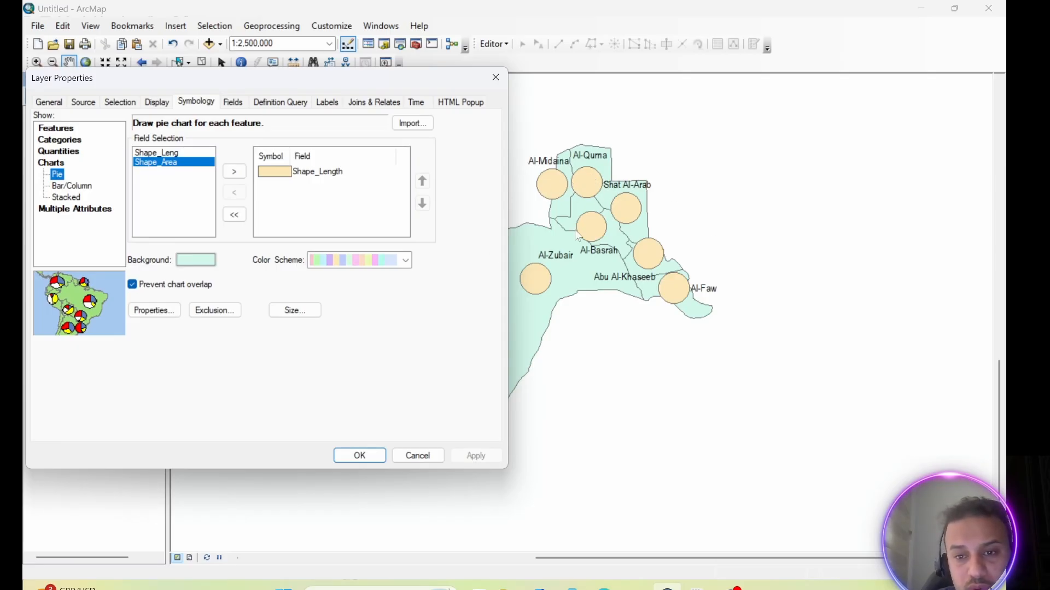
Add the Shape_Leng field to the pie charts and give it the Yellow preset symbol.
left_click(170, 156)
left_click(234, 171)
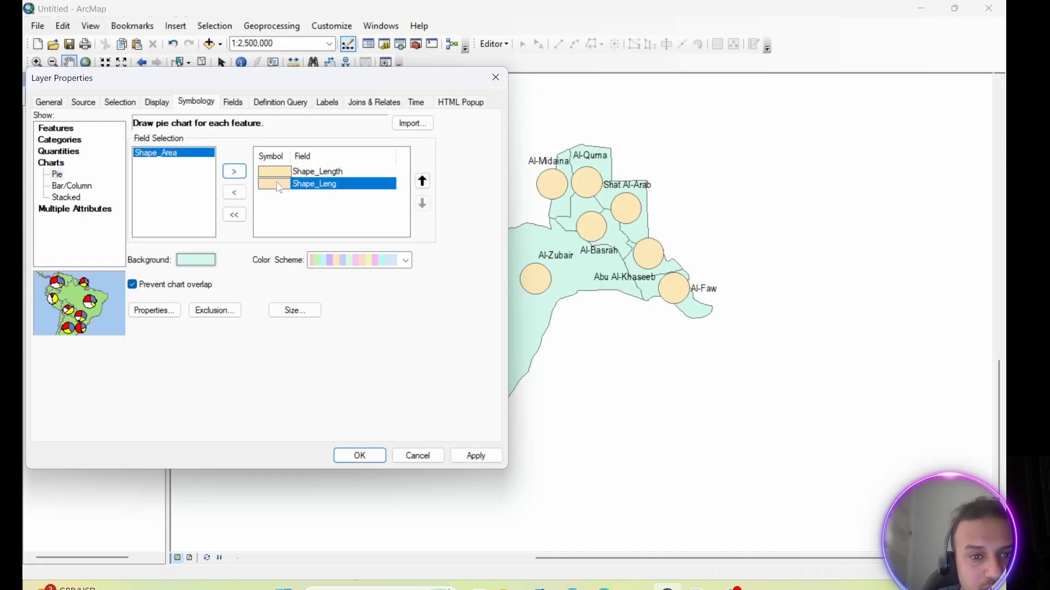
double_click(276, 185)
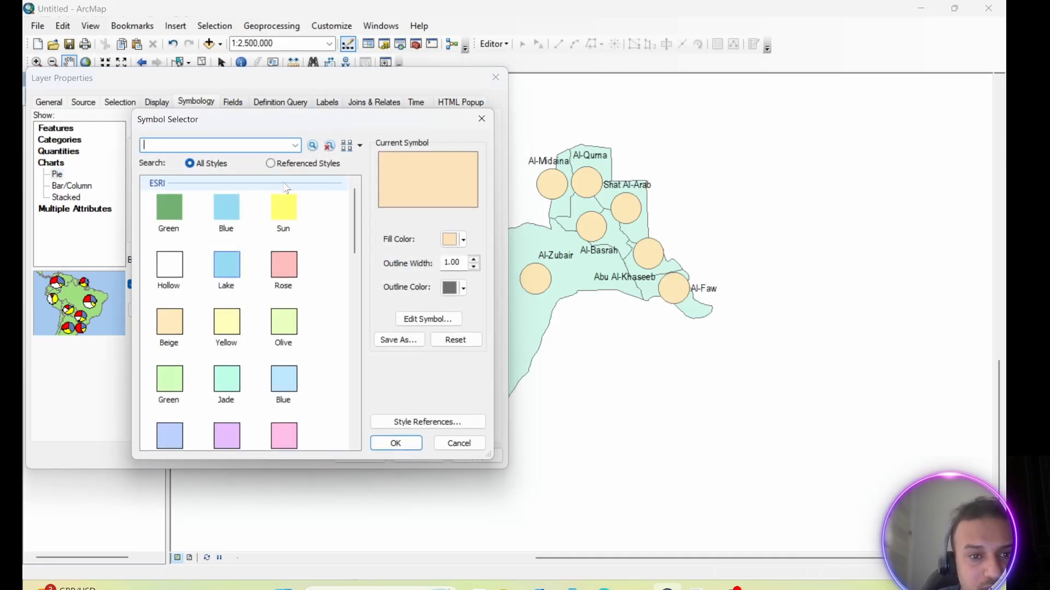
left_click(227, 323)
left_click(395, 447)
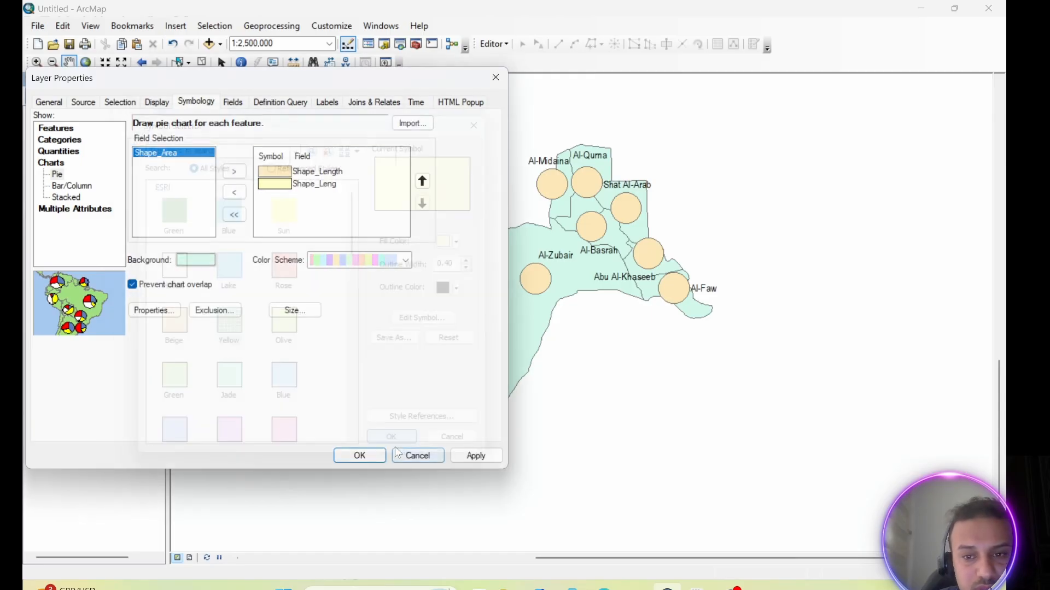
Change the Shape_Leng pie slice symbol to the pink preset and apply the chart symbology to the map.
double_click(284, 184)
left_click(285, 436)
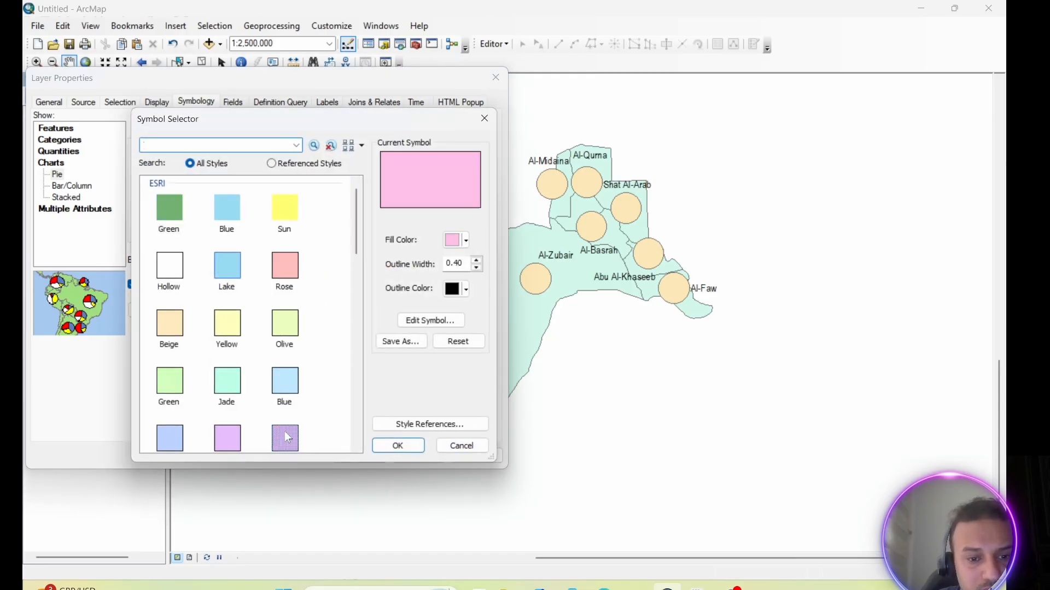
left_click(398, 445)
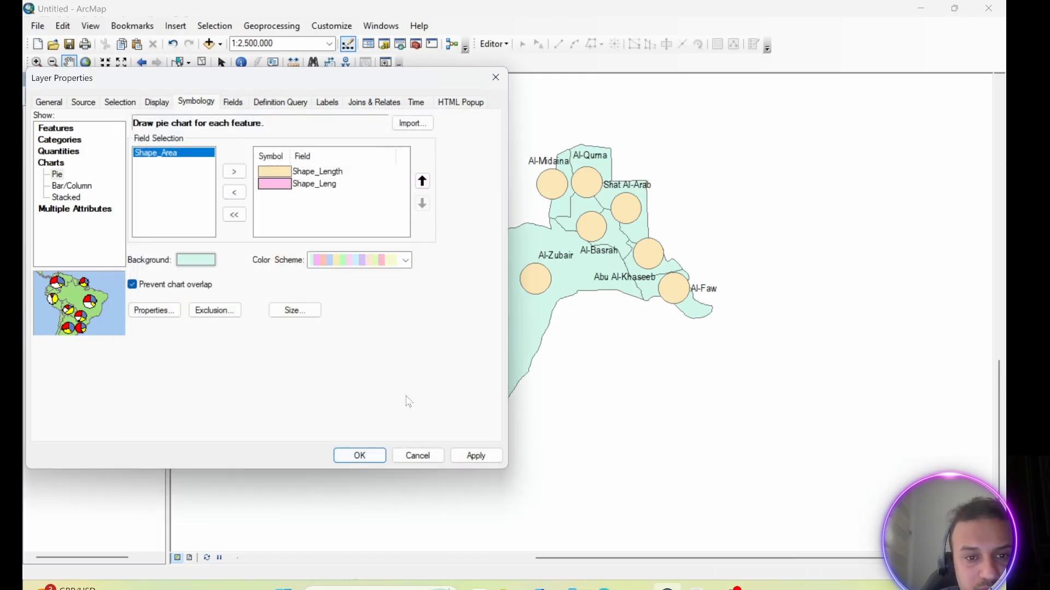
left_click(469, 457)
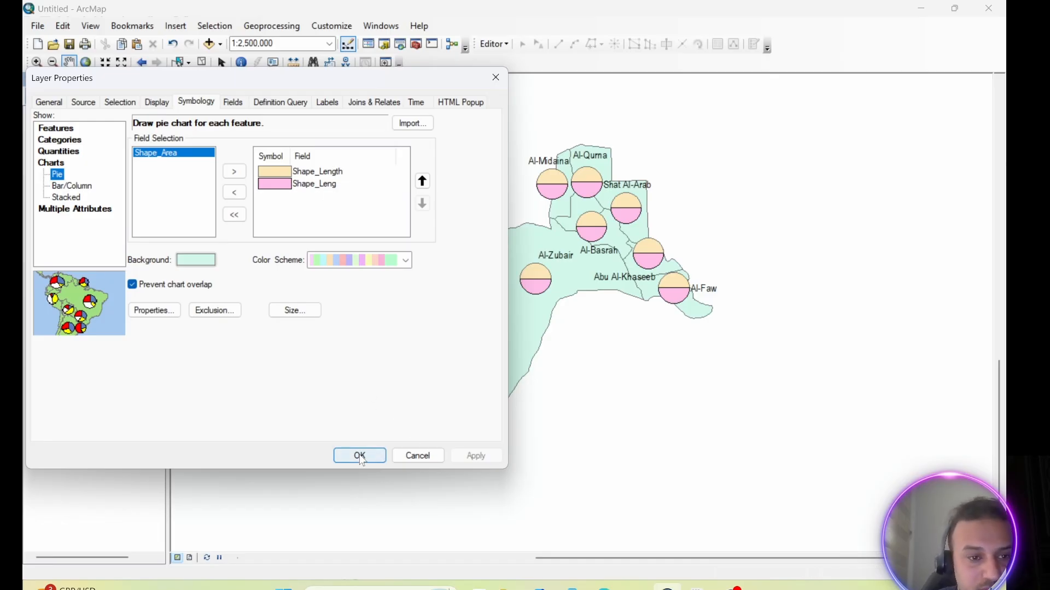
Try to symbolize the districts by quantity by category using the Shape_Leng value field.
left_click(68, 211)
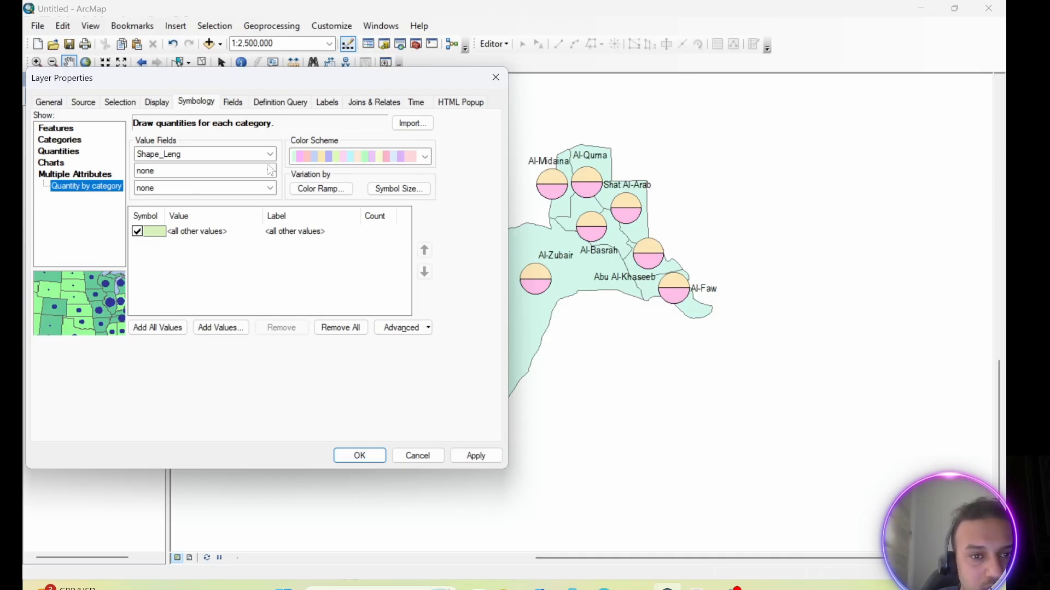
left_click(359, 455)
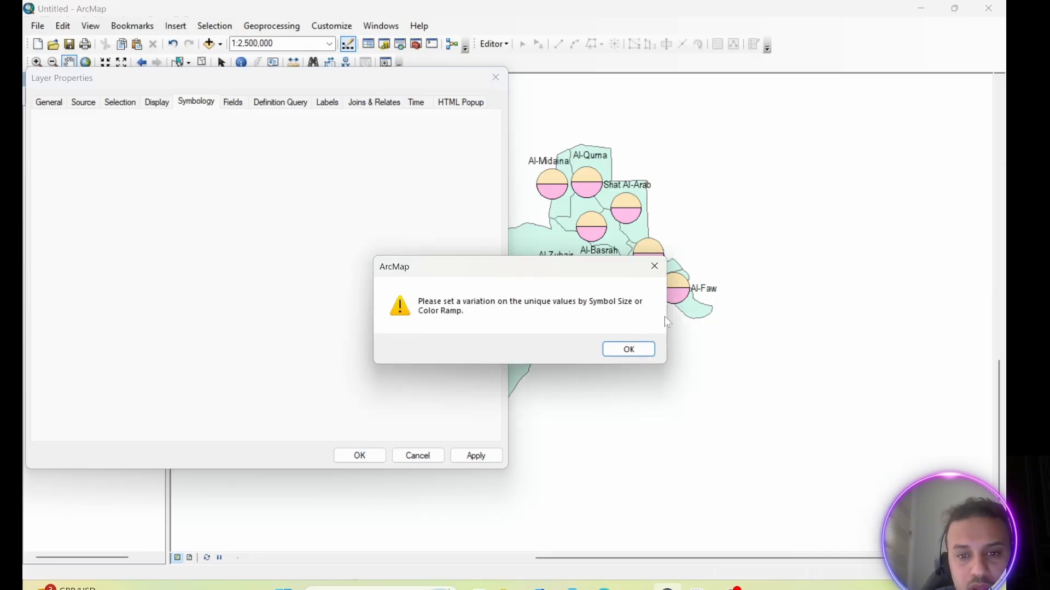
left_click(628, 350)
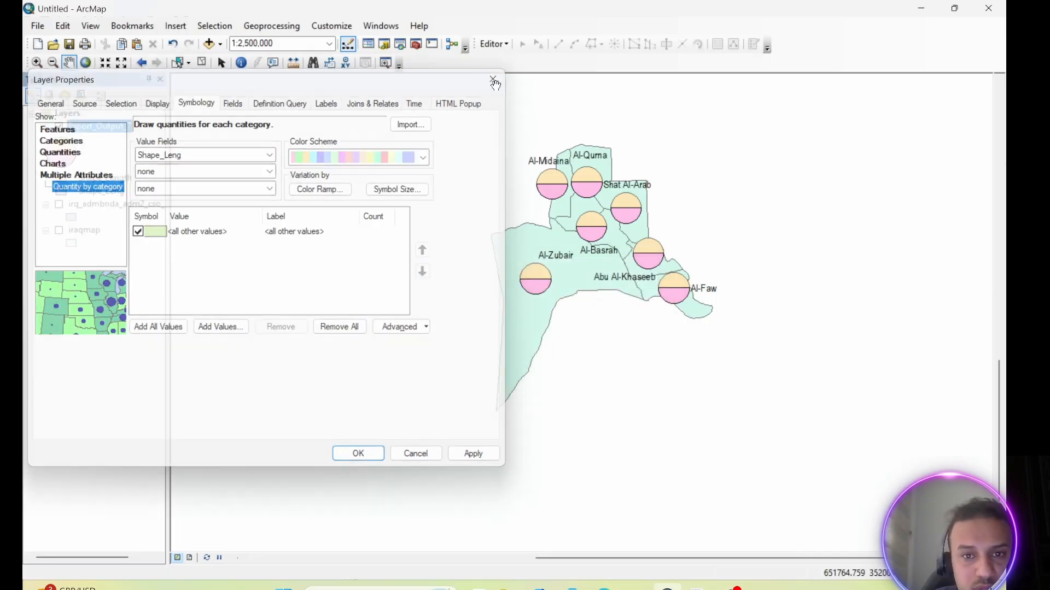